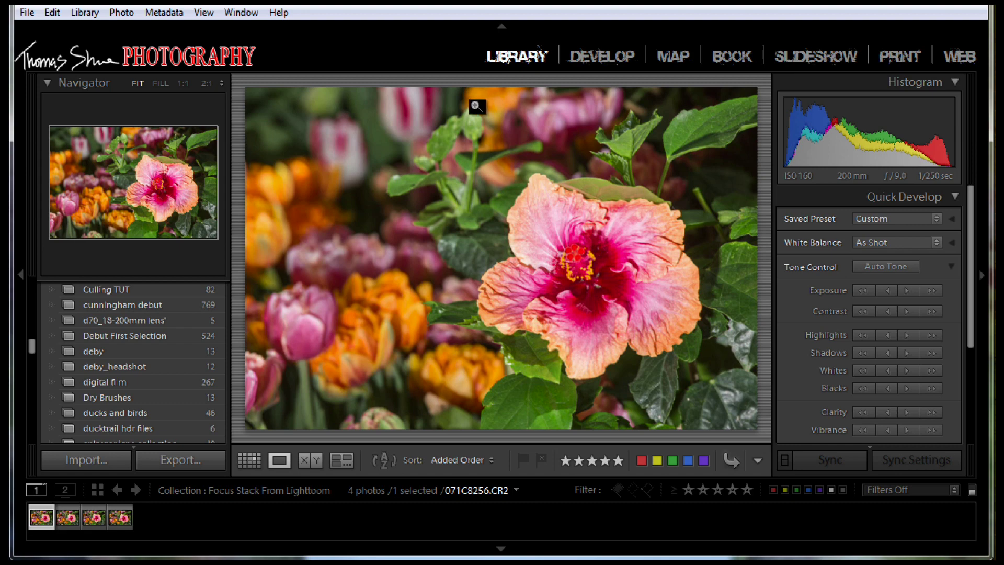
Step: Zoom the first hibiscus frame to 1:1 and pan across the stigma, stamens and green buds
left_click(585, 260)
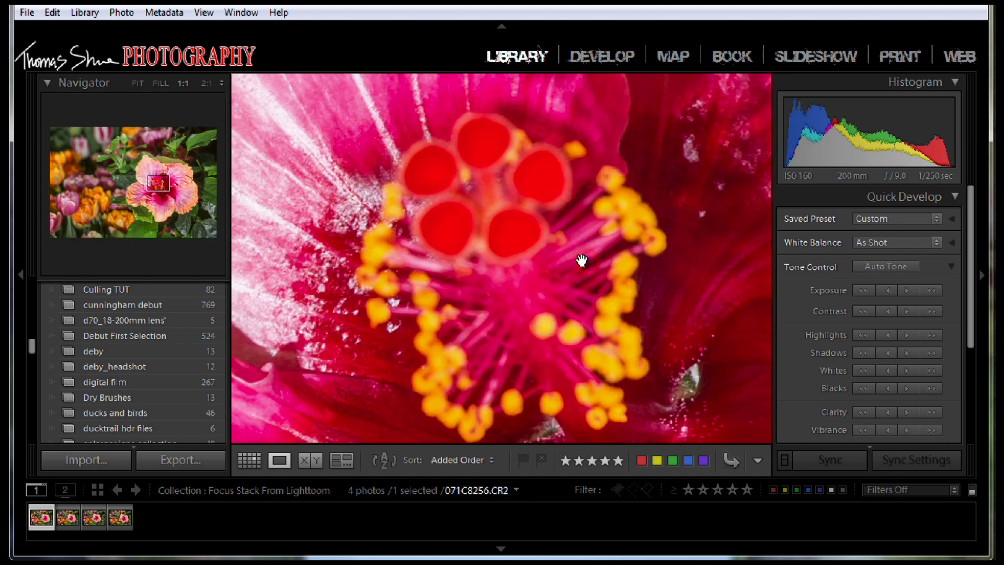
left_click_drag(534, 252, 489, 203)
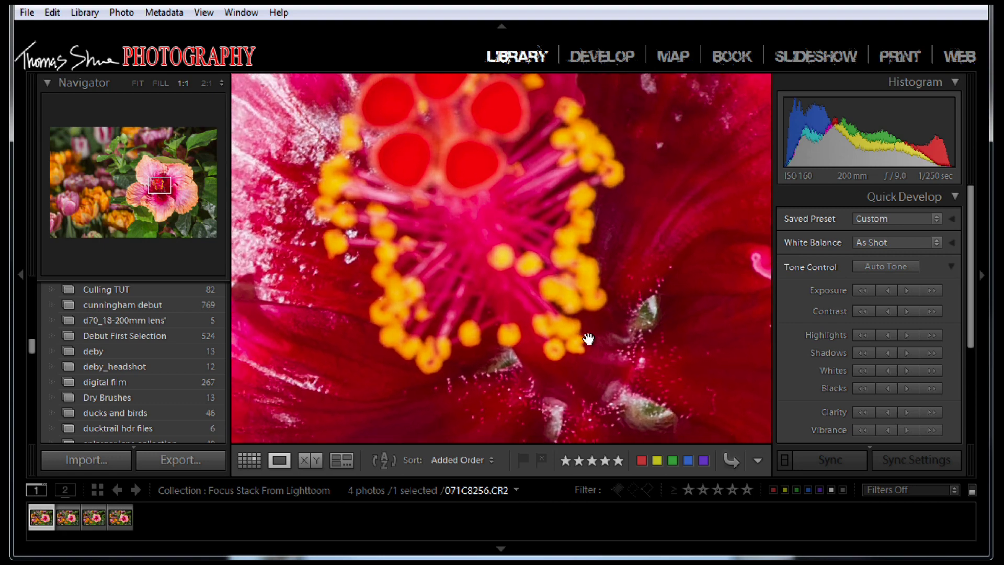
left_click_drag(645, 372, 616, 314)
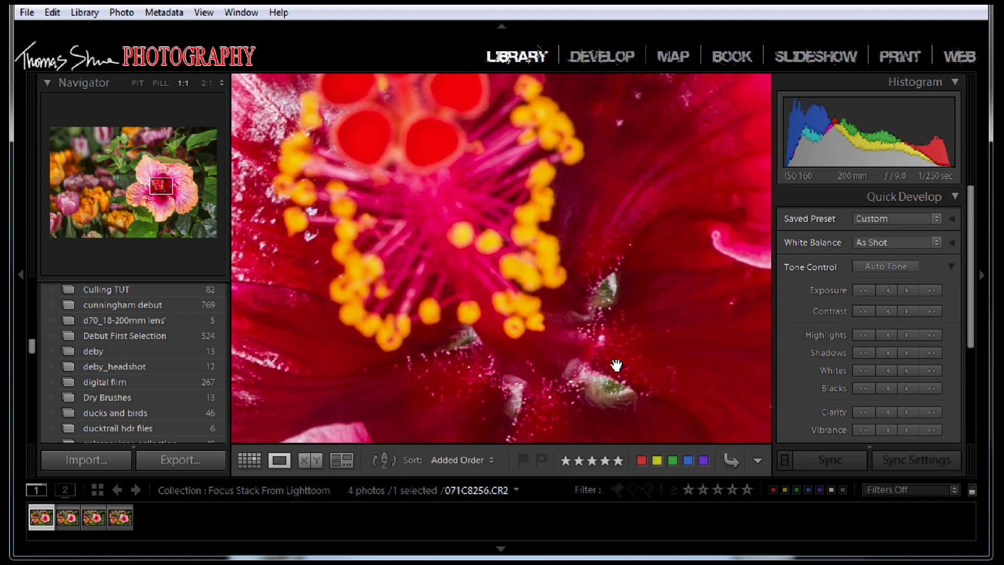
left_click_drag(616, 365, 433, 306)
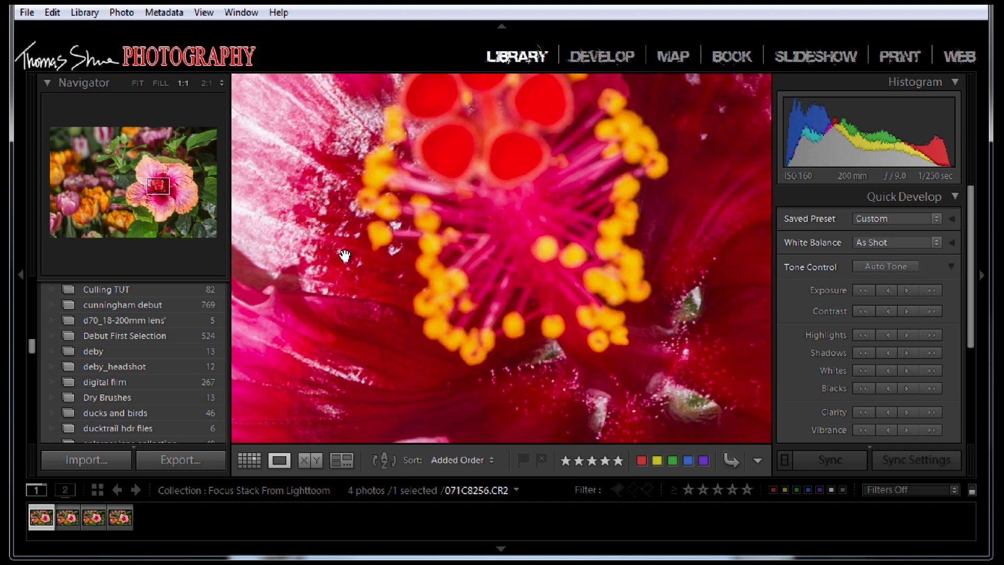
left_click_drag(344, 255, 355, 332)
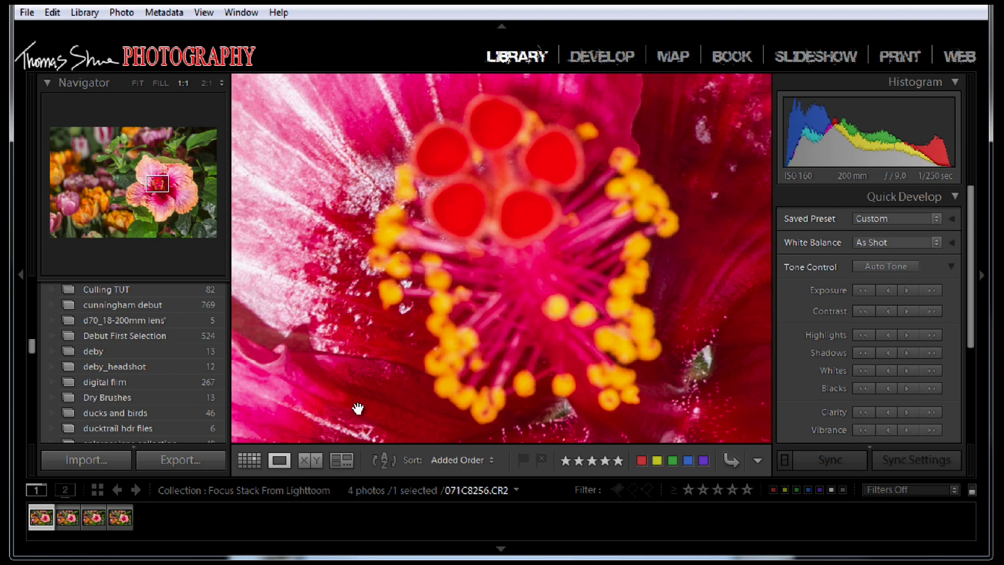
Step: Check the fourth frame's flower centre at 1:1, then return to the whole-photo view
left_click(124, 527)
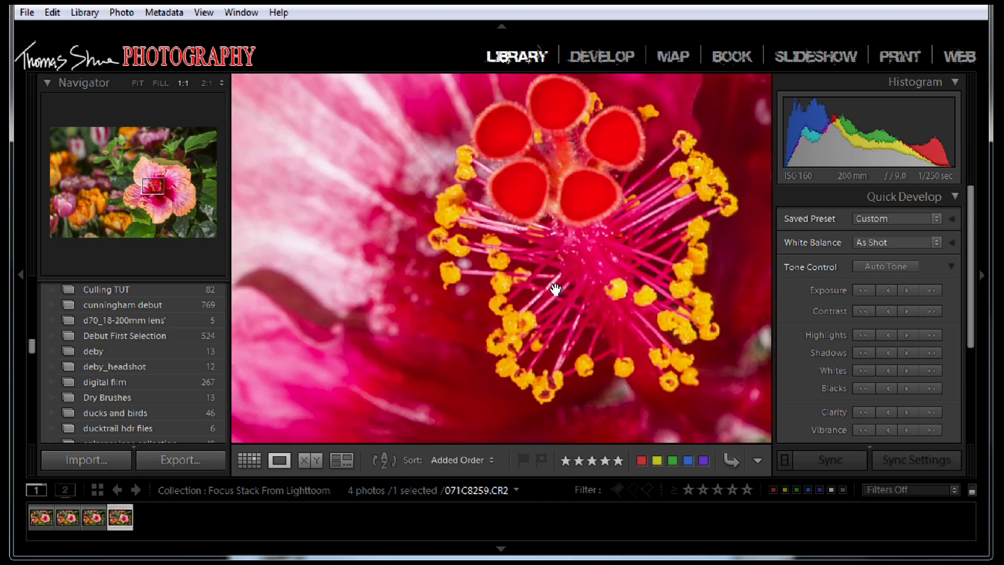
left_click(415, 264)
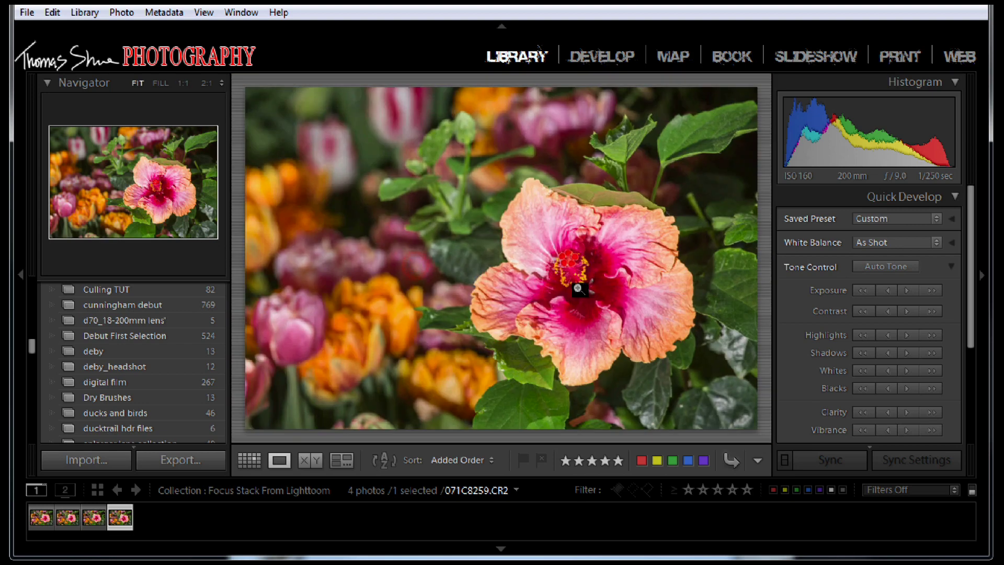
left_click(604, 281)
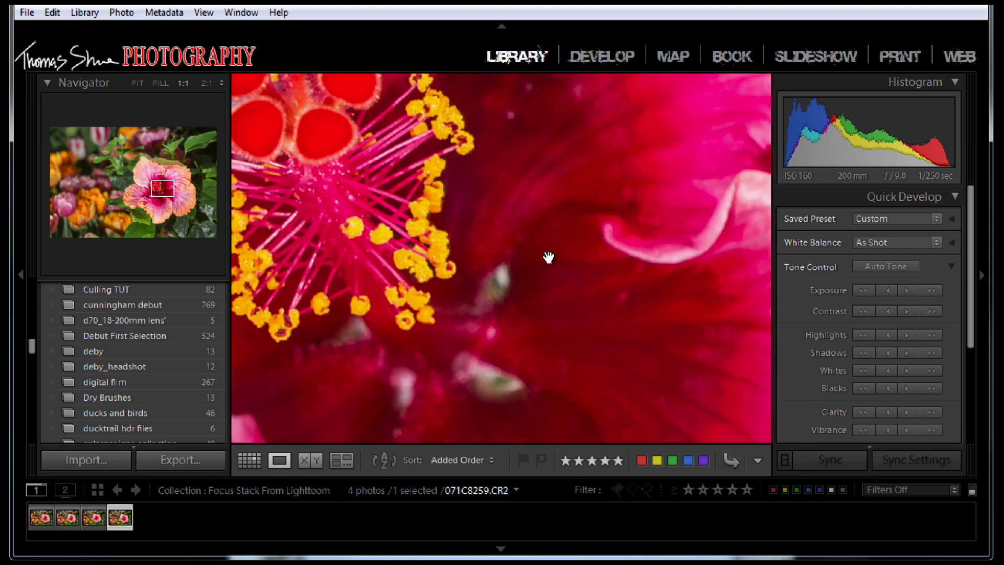
left_click(600, 318)
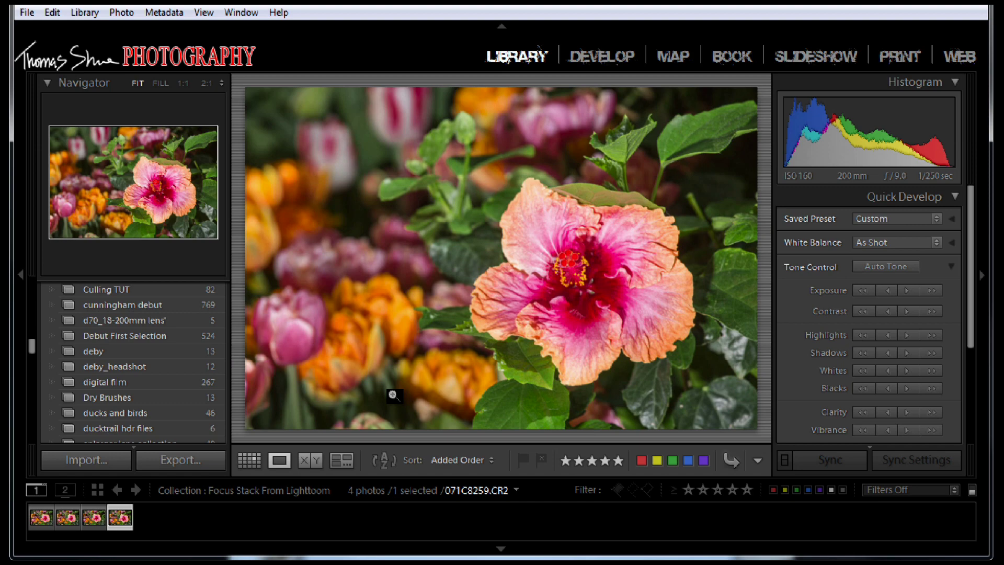
Step: Inspect the third frame's stamen tips at 1:1, then flip through frames one and four and zoom back out
left_click(93, 518)
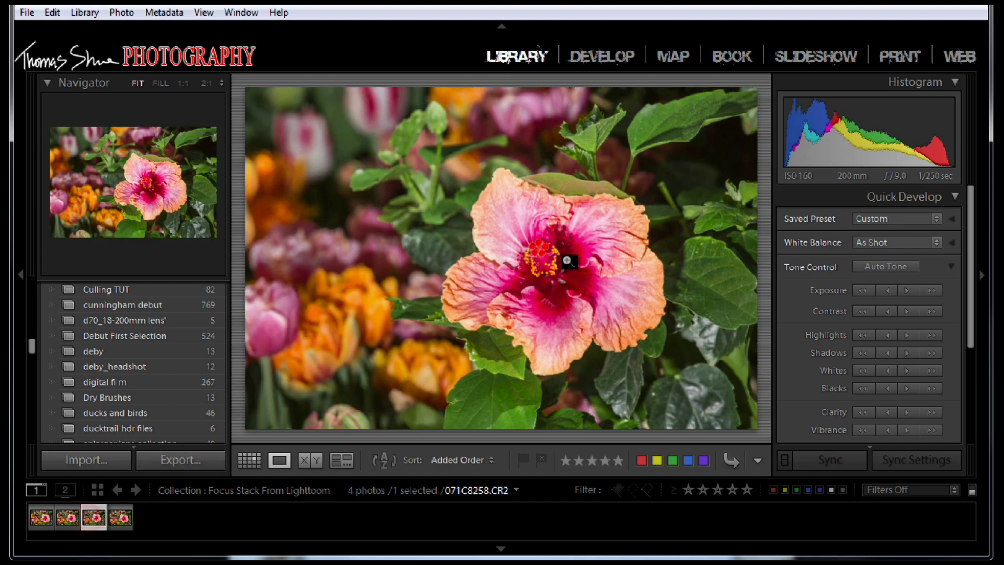
left_click(568, 260)
left_click_drag(388, 275, 497, 235)
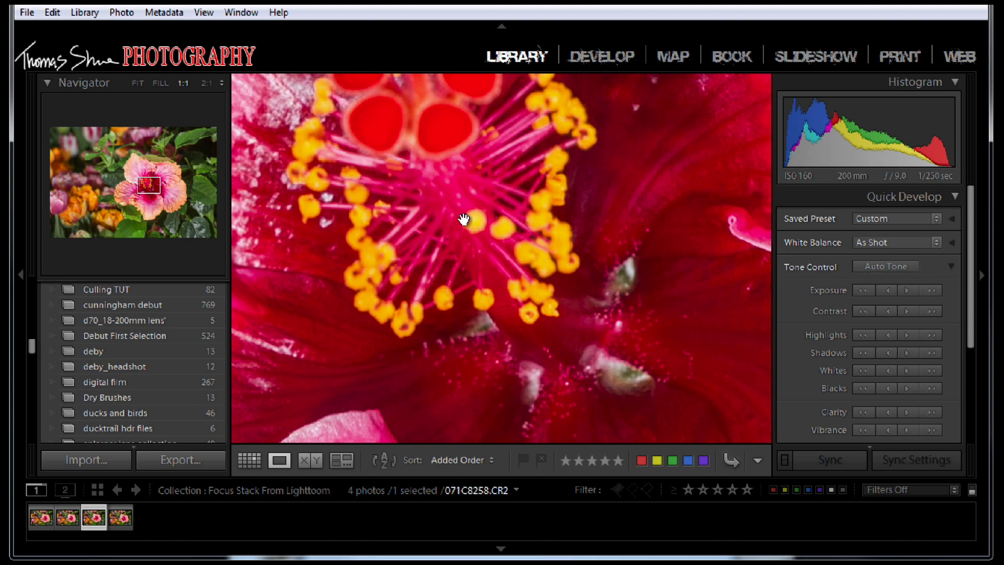
left_click_drag(465, 204, 508, 228)
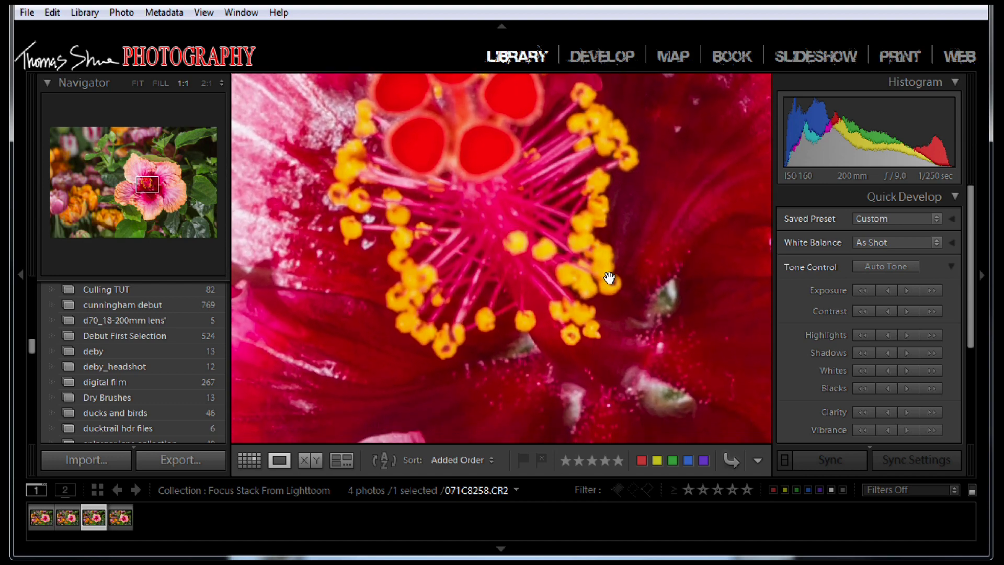
left_click(40, 517)
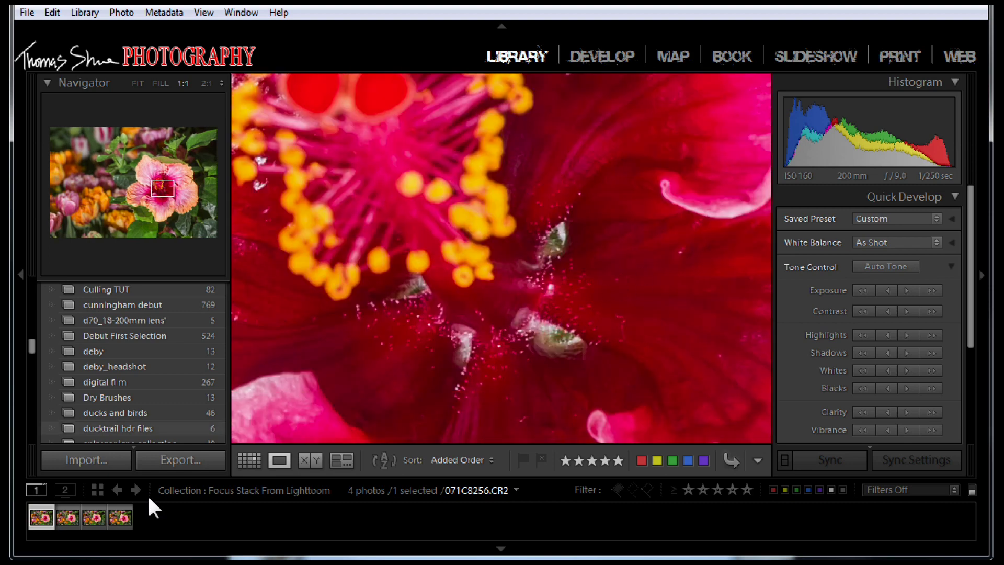
left_click(120, 518)
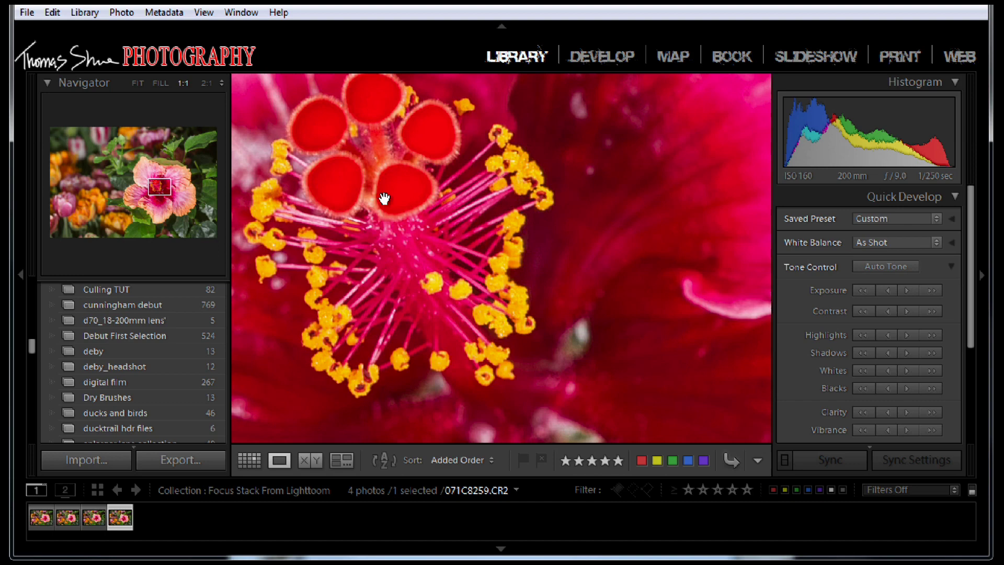
left_click(384, 199)
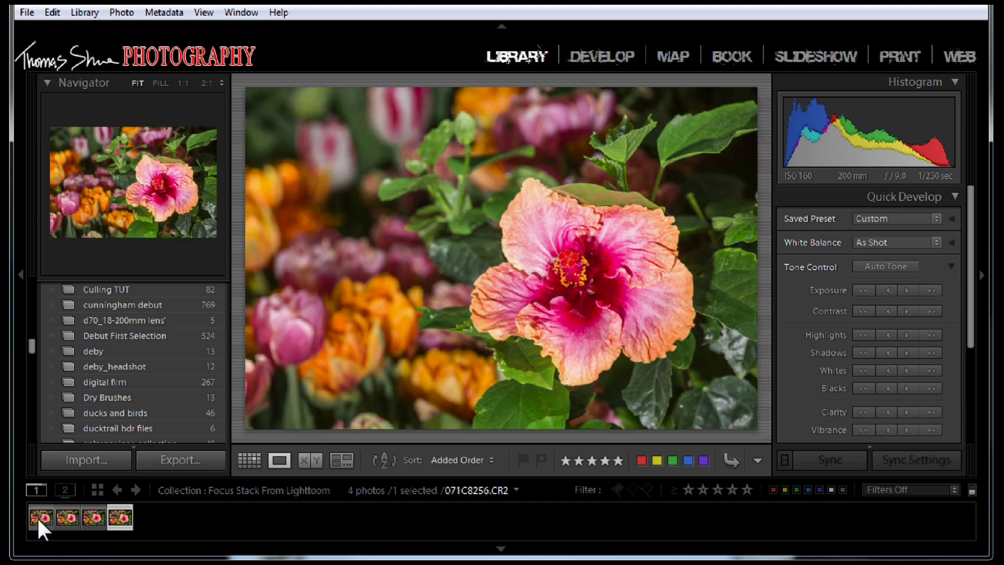
Step: Select frames 071C8256 and 071C8259 and open them as layers in one Photoshop document
left_click(36, 515, "ctrl")
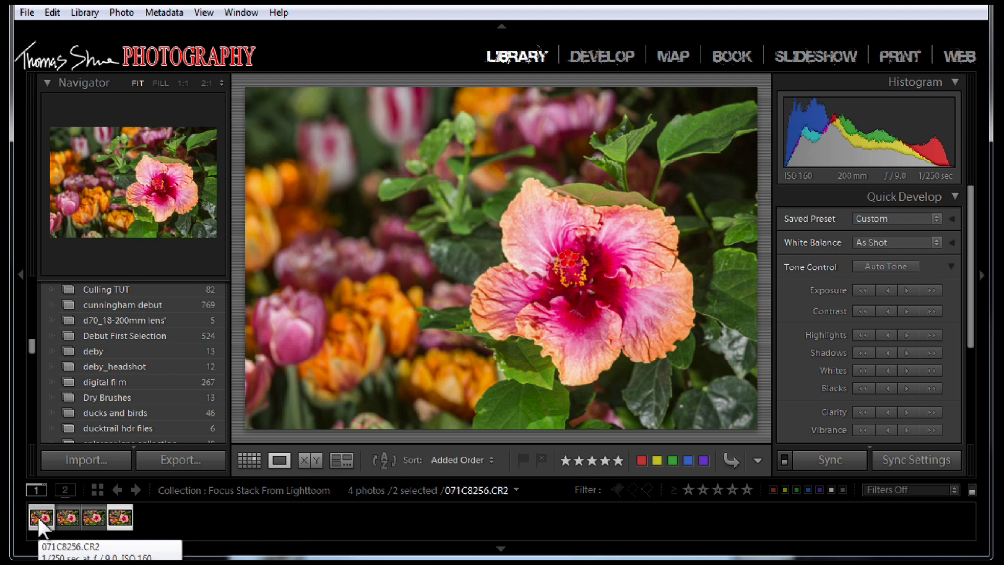
right_click(373, 225)
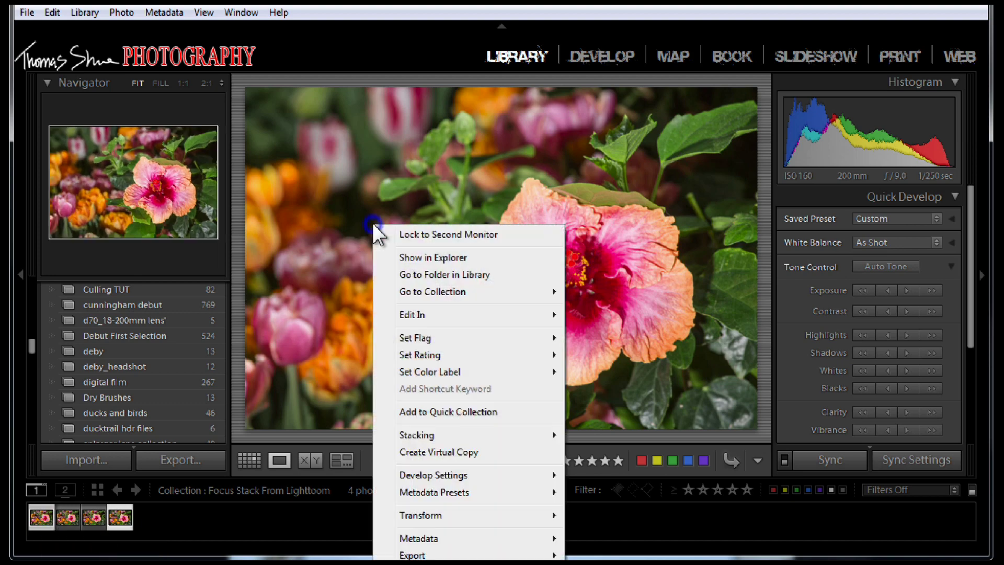
right_click(357, 96)
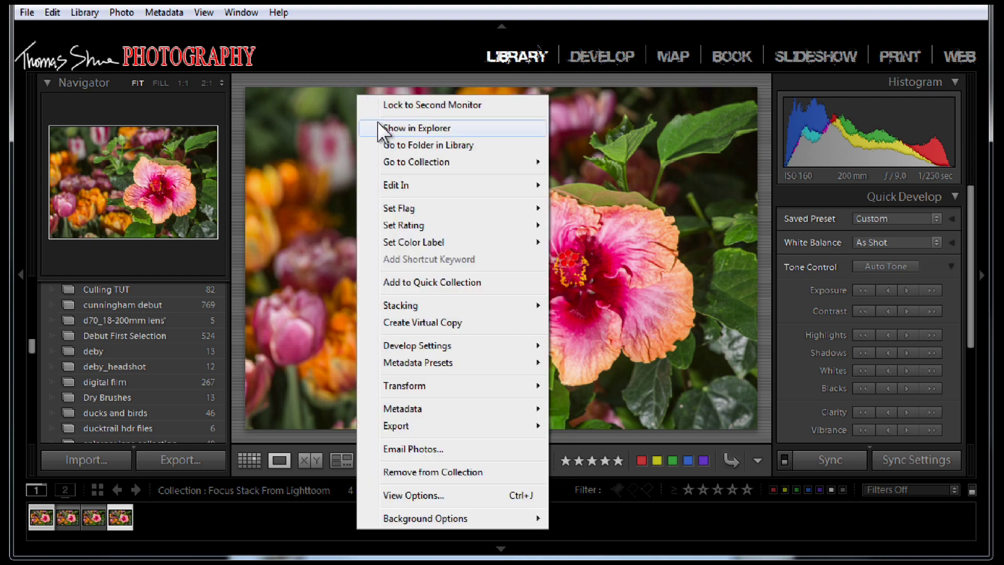
mouse_move(515, 189)
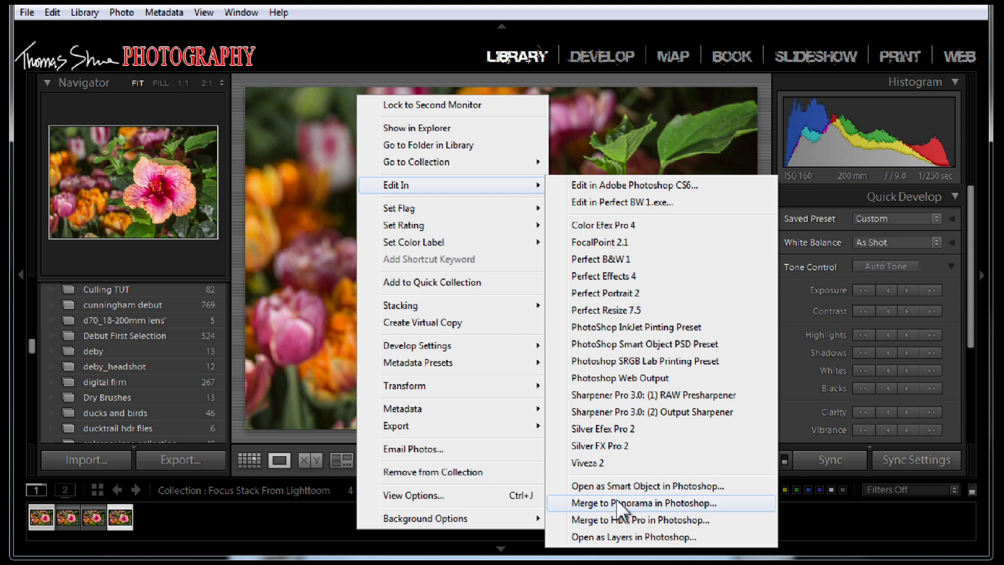
left_click(623, 538)
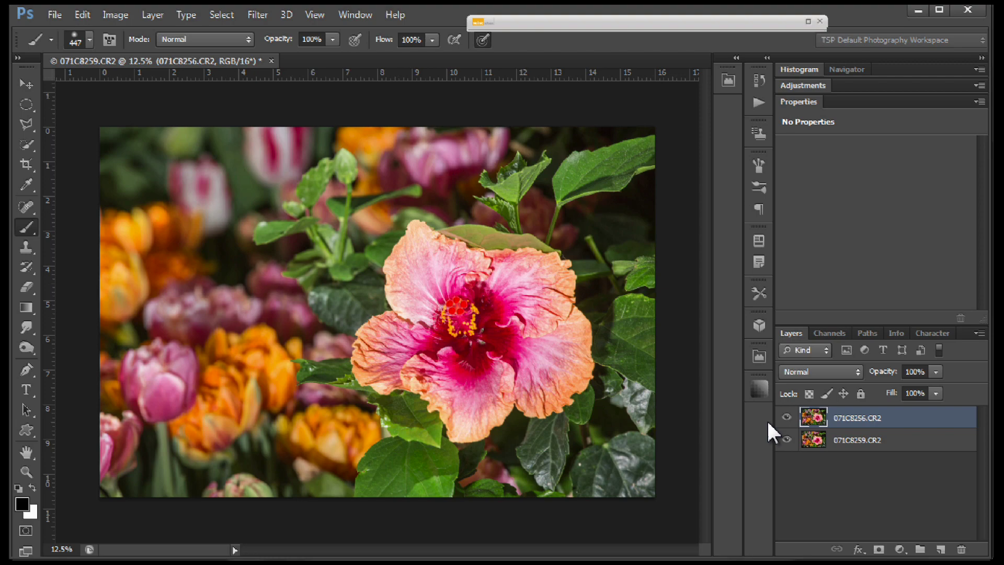
Step: Flip the top layer's visibility repeatedly to compare the two frames, then select both layers
left_click(786, 418)
left_click(786, 418)
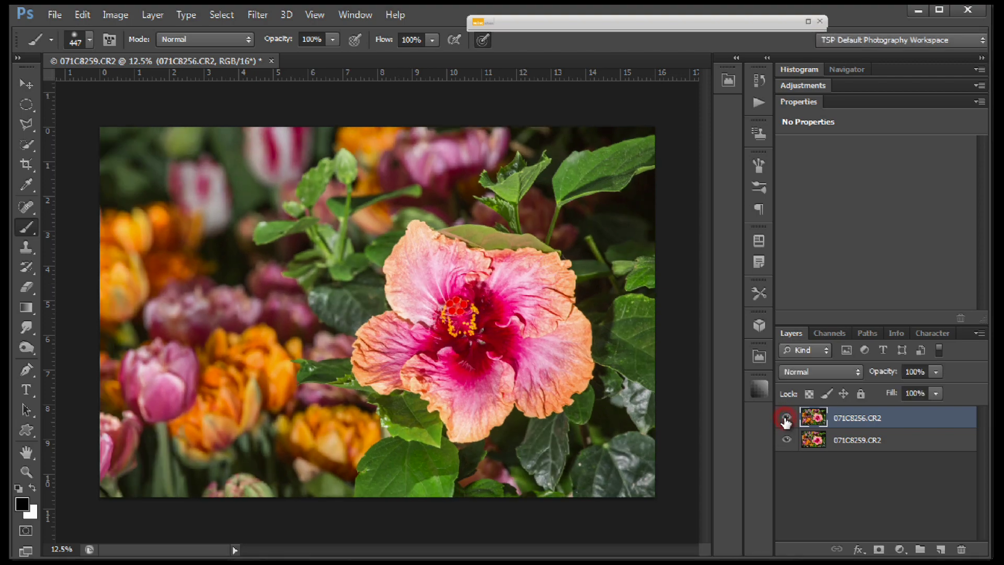
left_click(786, 417)
left_click(785, 417)
left_click(786, 418)
left_click(786, 418)
left_click(785, 418)
left_click(785, 417)
left_click(786, 418)
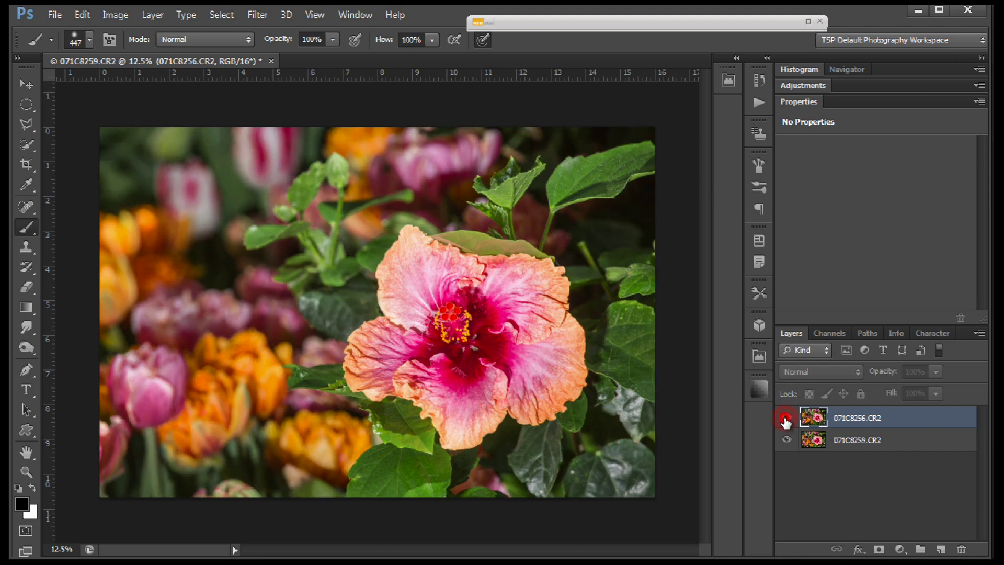
left_click(786, 418)
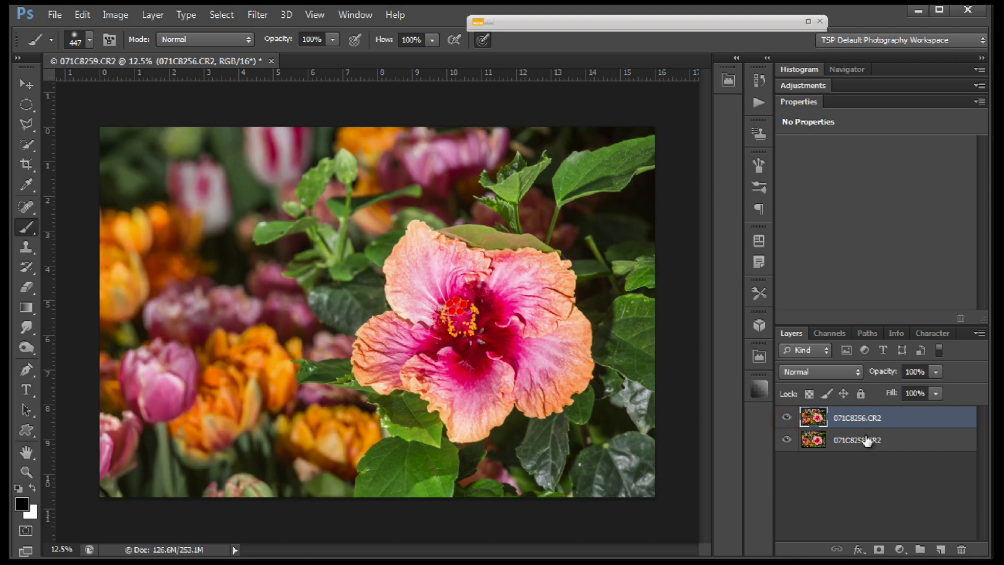
left_click(892, 440, "shift")
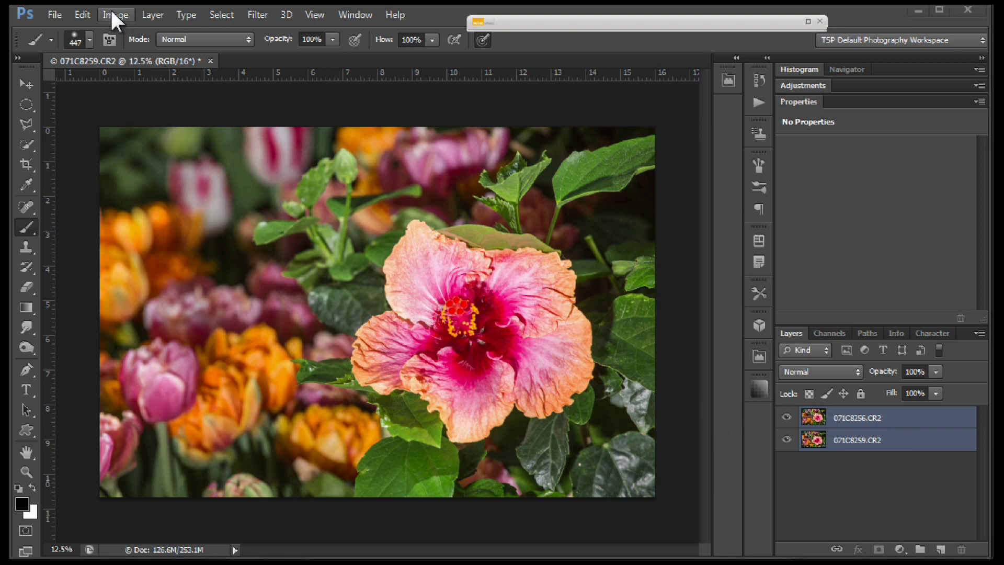
Step: Auto-align the two selected hibiscus layers using Auto projection
left_click(84, 17)
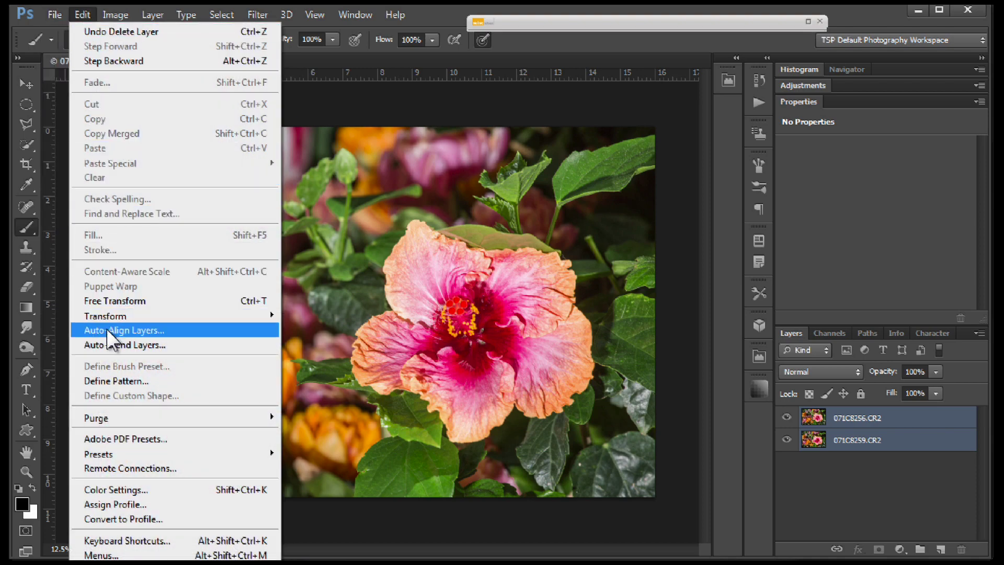
left_click(108, 330)
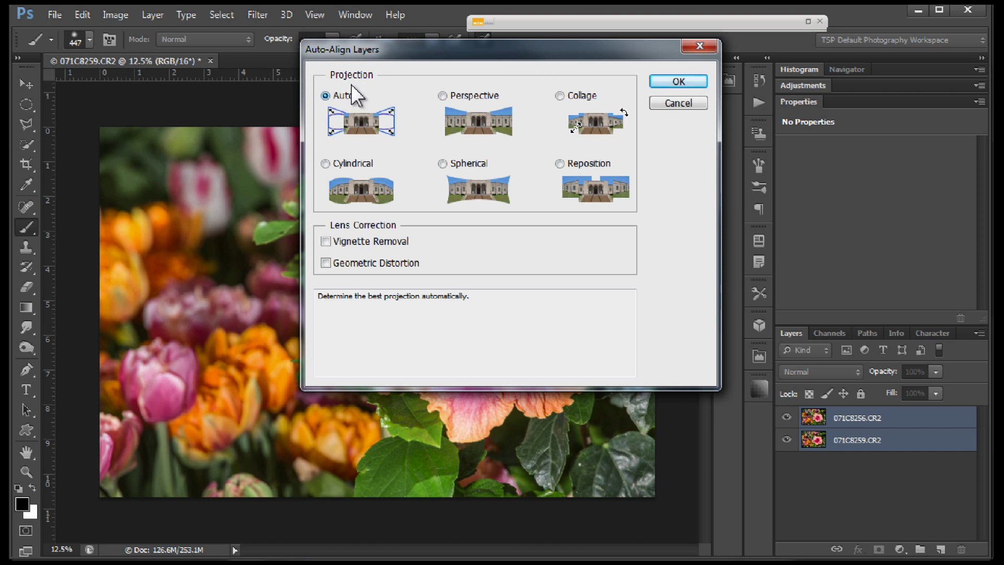
left_click(689, 83)
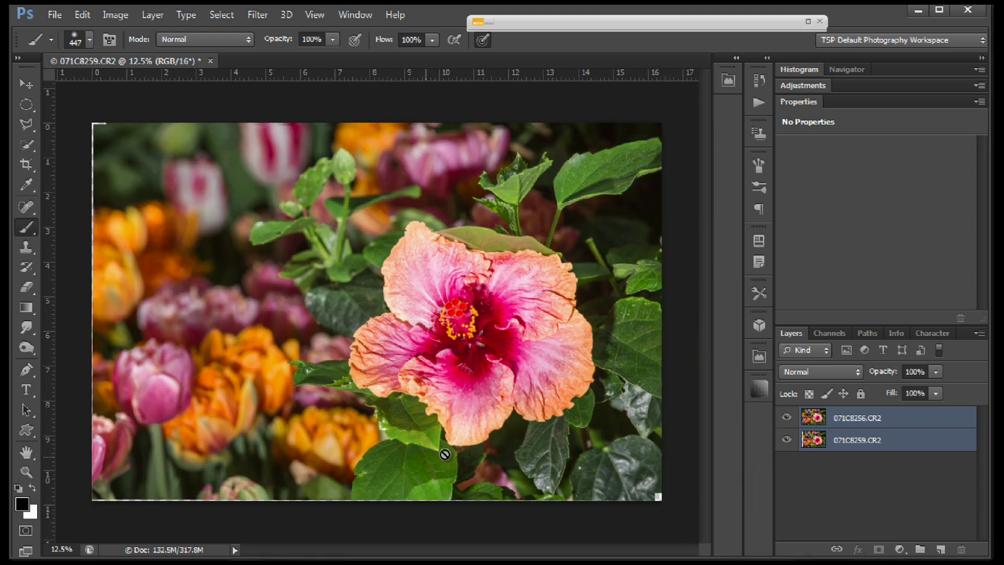
Step: Toggle the top exposure on and off to check the alignment and edges
left_click(787, 418)
left_click(786, 418)
left_click(787, 418)
left_click(787, 418)
left_click(787, 417)
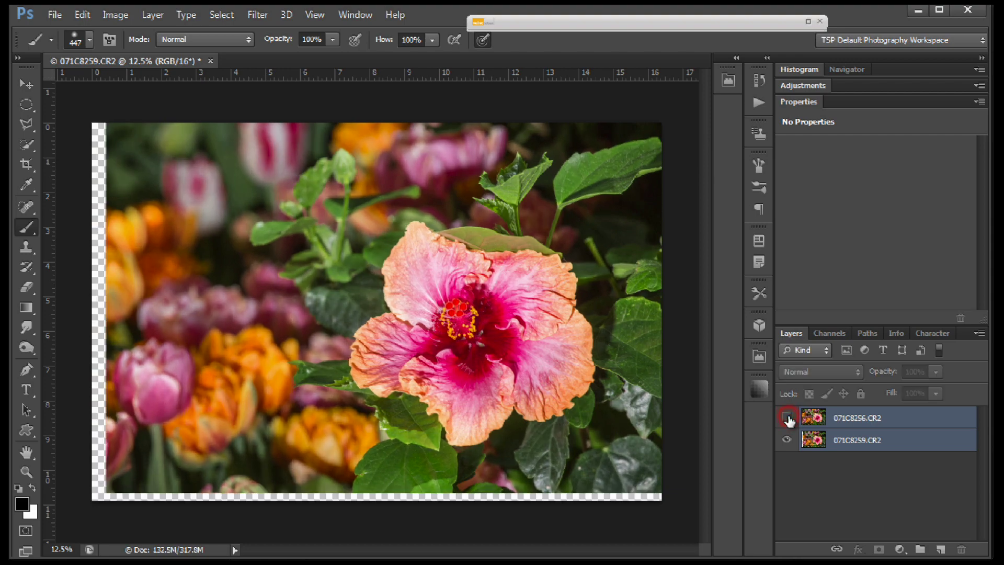
left_click(787, 418)
left_click(787, 418)
left_click(787, 417)
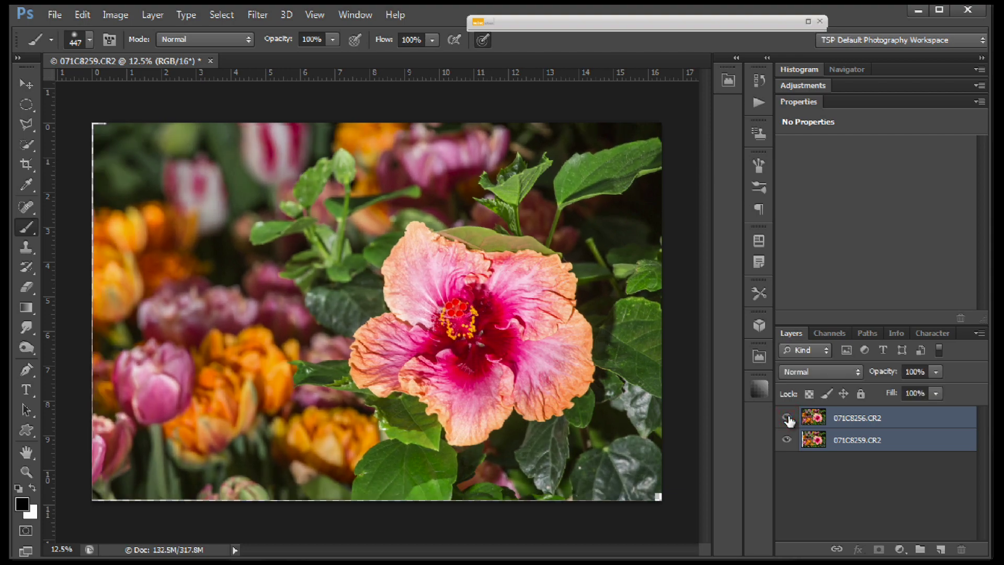
left_click(786, 418)
left_click(787, 417)
Step: Crop the canvas inward from the top-left corner, repositioning the image, to remove transparent edges
left_click(27, 164)
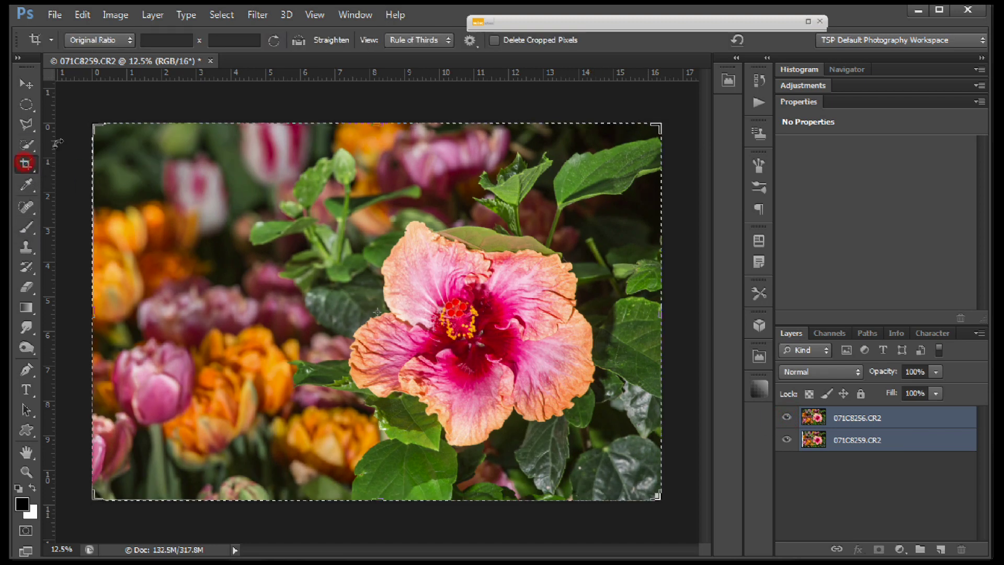
left_click_drag(98, 126, 113, 135)
left_click(160, 240)
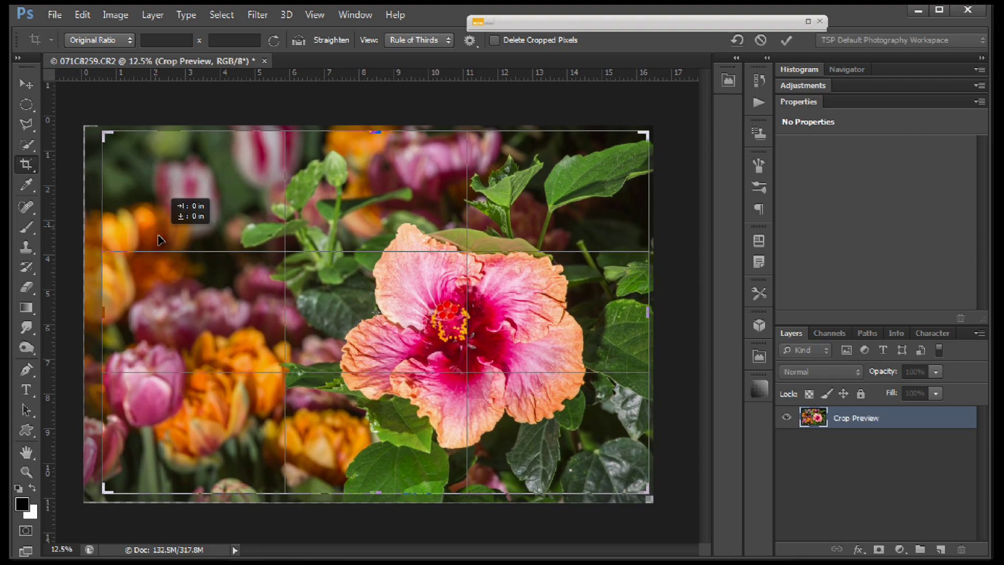
mouse_move(159, 241)
left_mouse_down()
mouse_move(159, 232)
mouse_move(160, 249)
left_mouse_up()
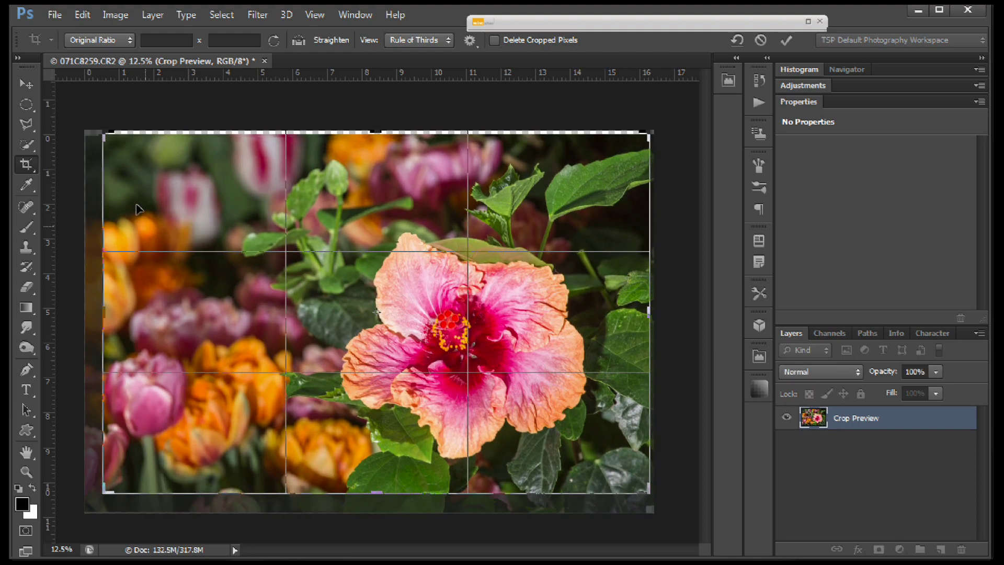
left_click_drag(102, 140, 112, 147)
left_click(154, 182)
left_click_drag(154, 180, 164, 178)
key("Return")
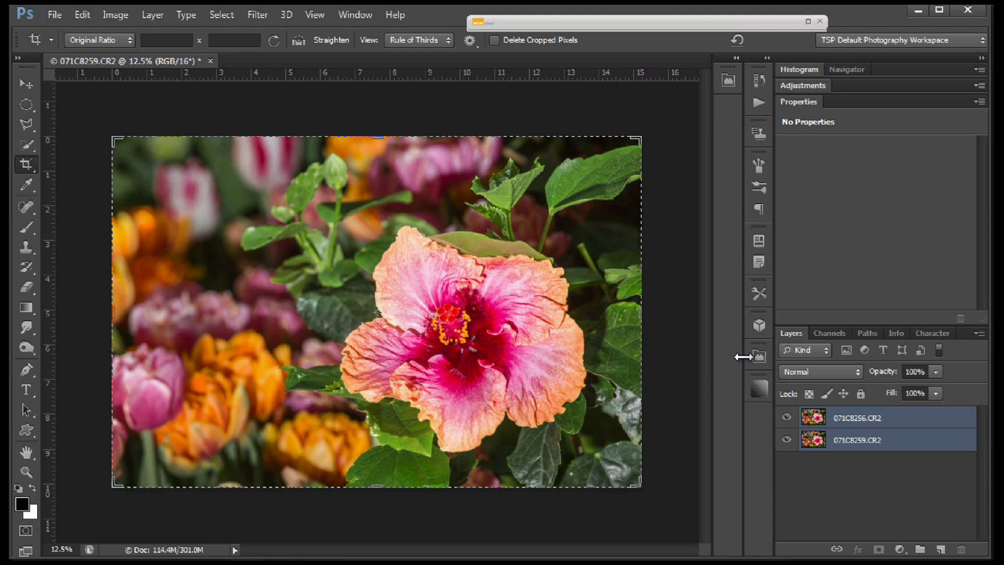
Step: Compare the two exposures' sharpness by toggling 071C8256, zoomed in on the flower centre
left_click(26, 84)
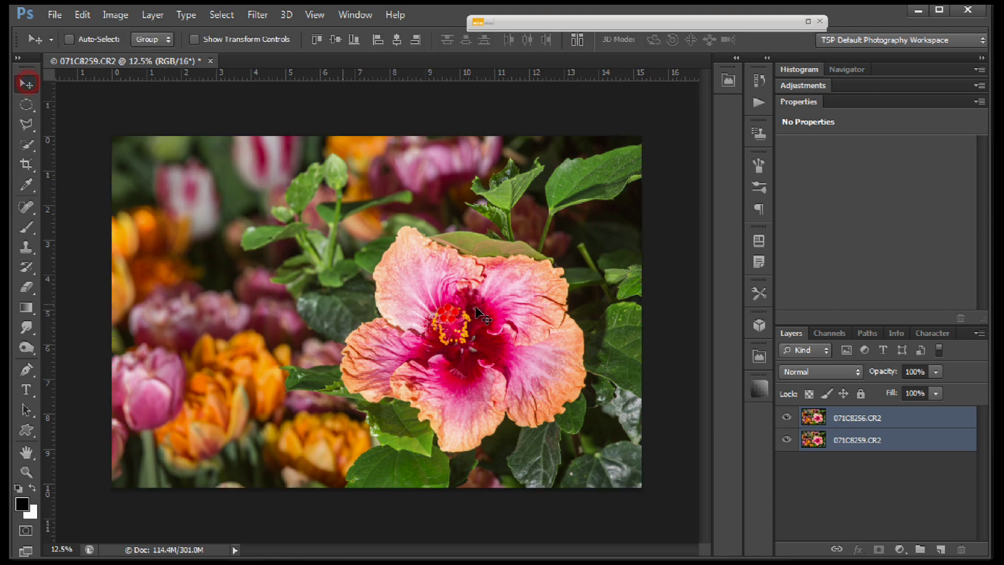
left_click(785, 417)
left_click(785, 417)
left_click(785, 417)
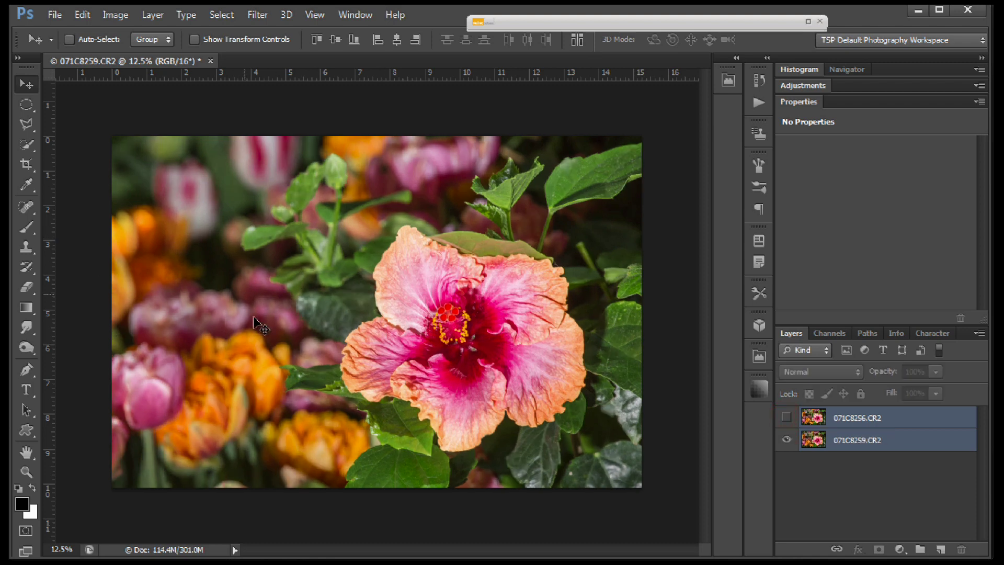
left_click(785, 417)
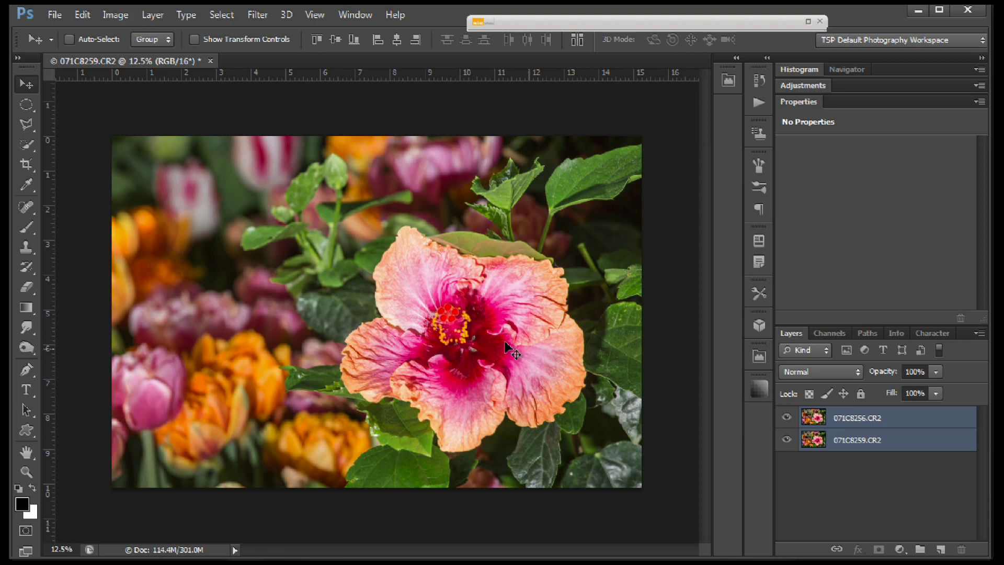
key("z")
left_click_drag(478, 333, 567, 320)
key("v")
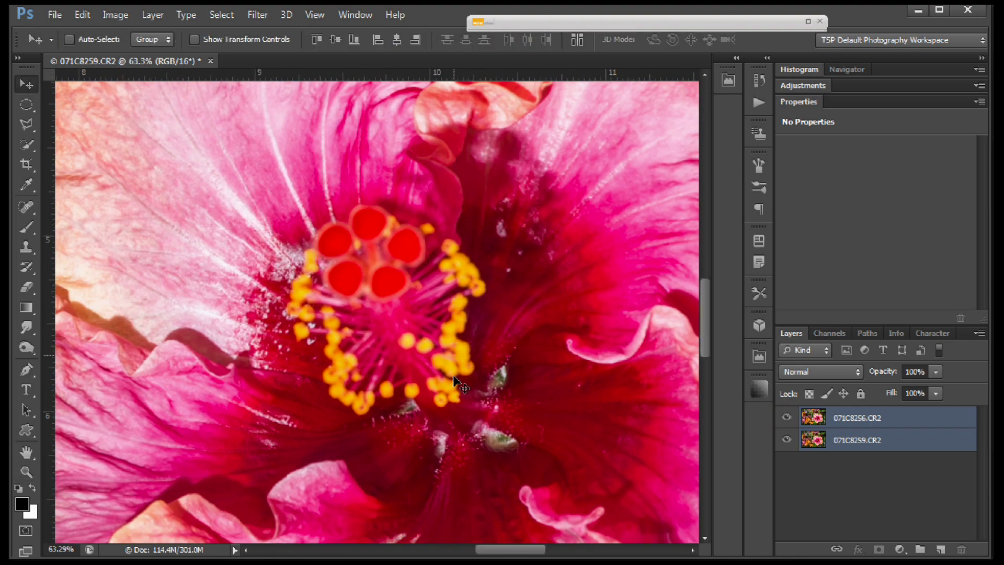
left_click(786, 416)
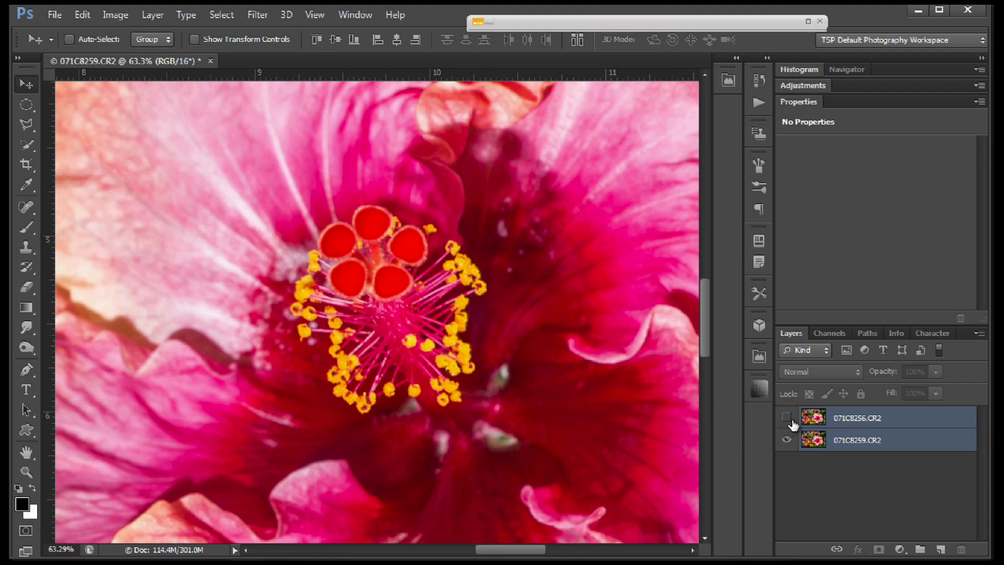
left_click(787, 417)
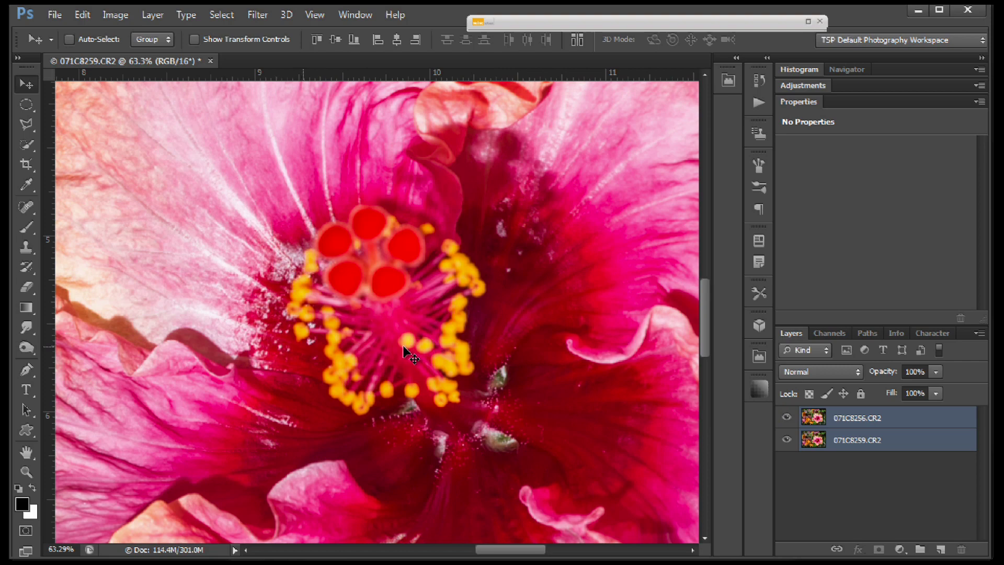
Step: Move 071C8259.CR2 above 071C8256.CR2 and compare its sharpness closely on the stamen
left_click(859, 443)
left_click(852, 479)
left_click_drag(852, 442, 847, 417)
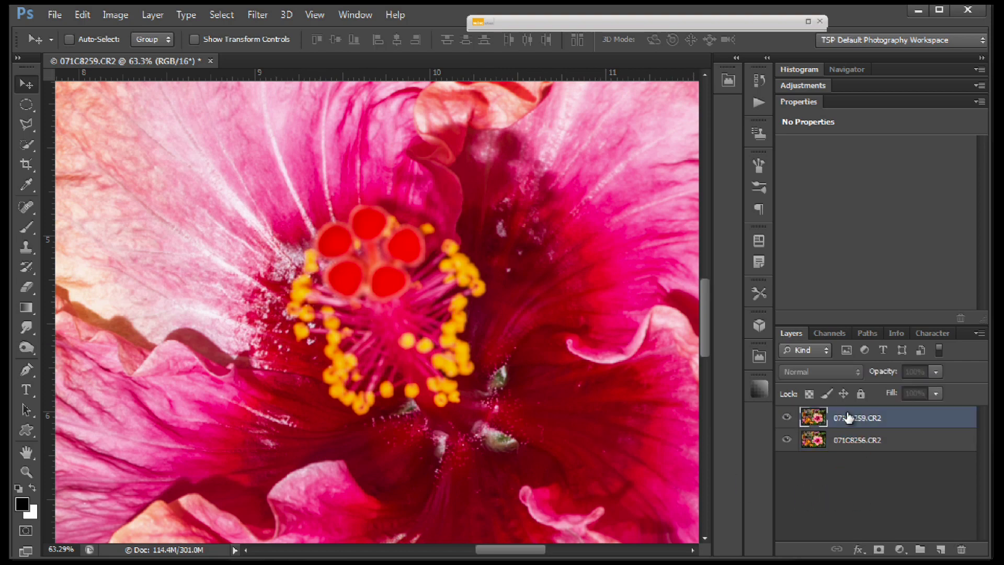
left_click(787, 417)
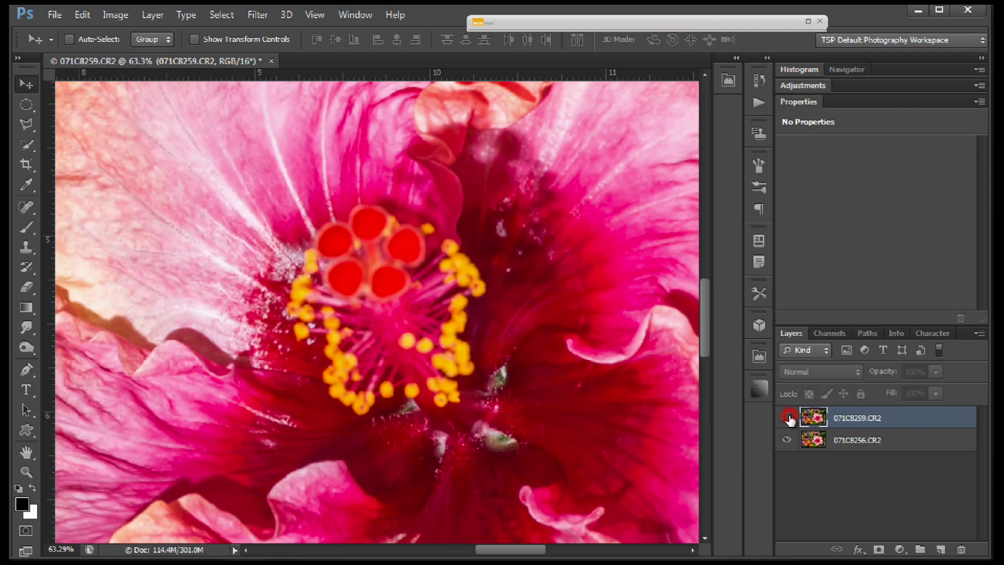
left_click(788, 417)
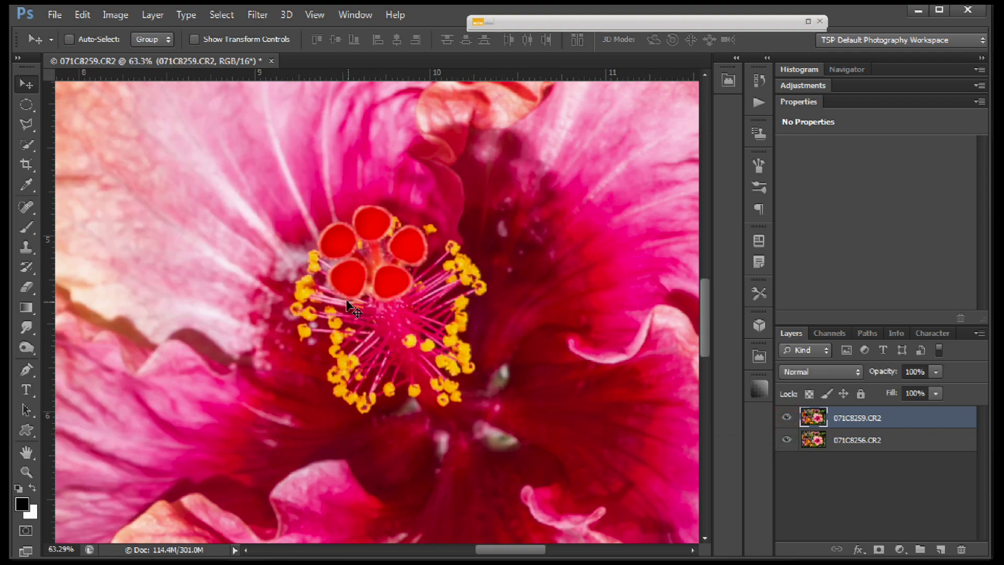
key("z")
left_click_drag(347, 290, 389, 290)
key("v")
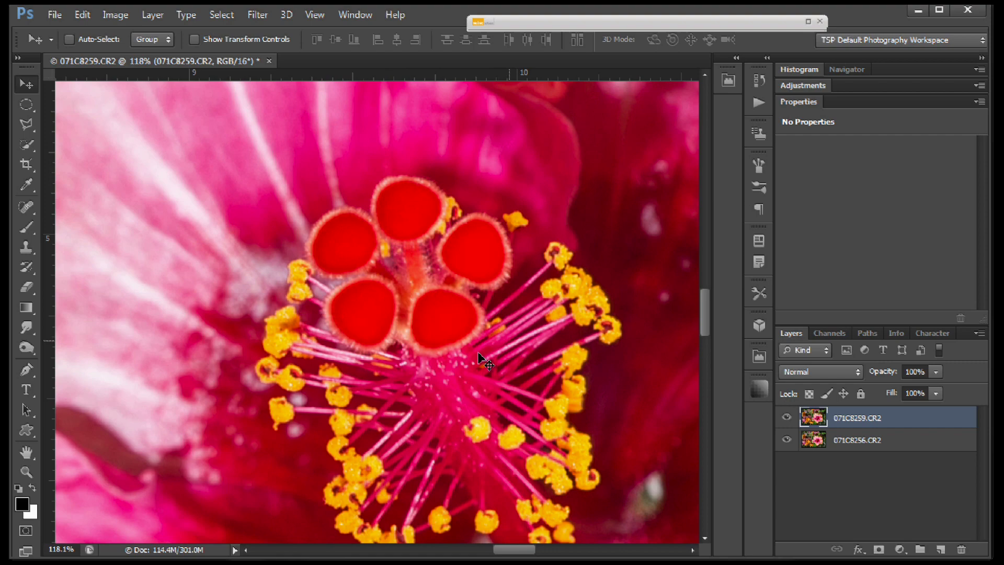
left_click(786, 417)
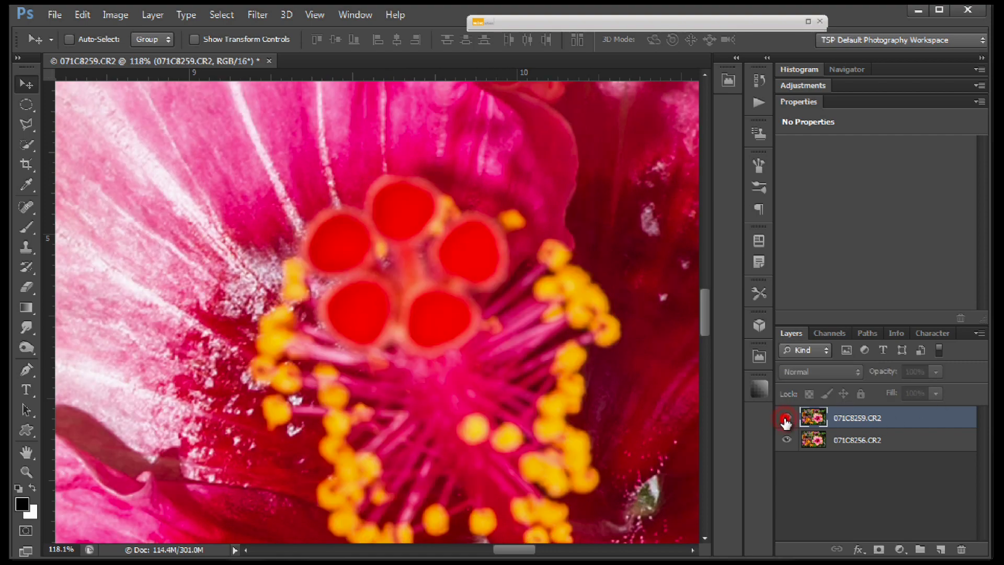
left_click(785, 417)
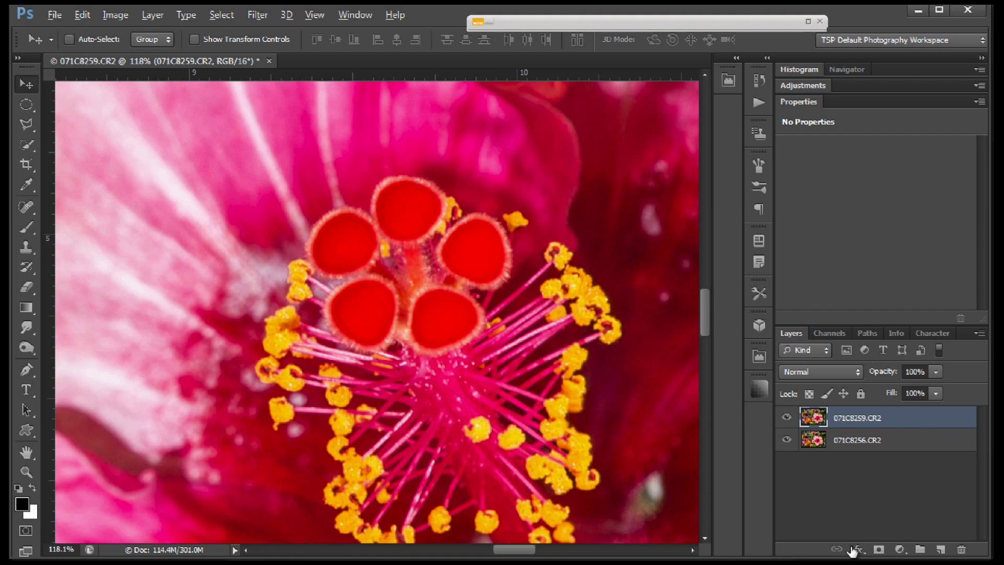
Step: Add a black hide-all mask to the top layer 071C8259.CR2 and frame the stamen
left_click(876, 549, "alt")
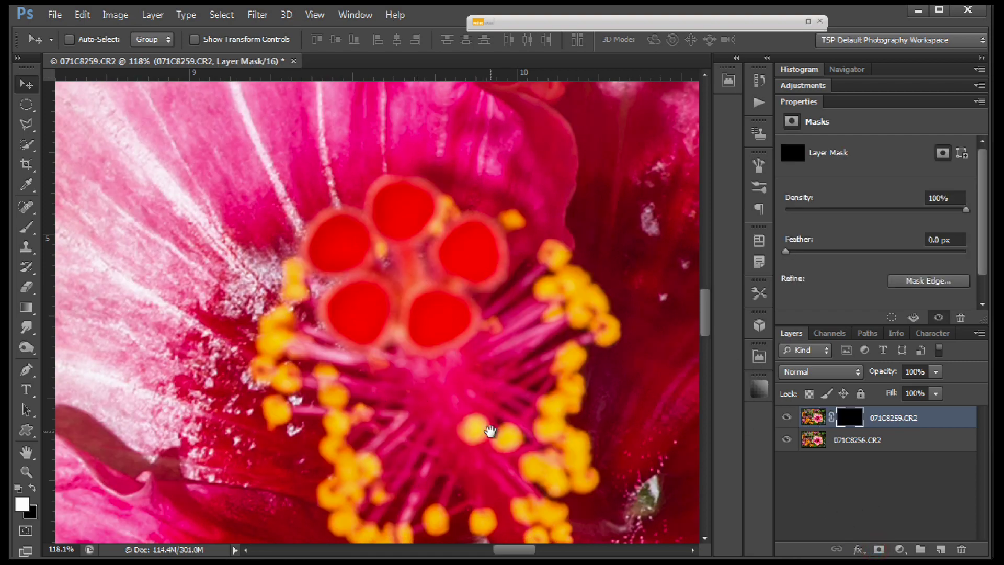
left_click_drag(490, 430, 498, 324)
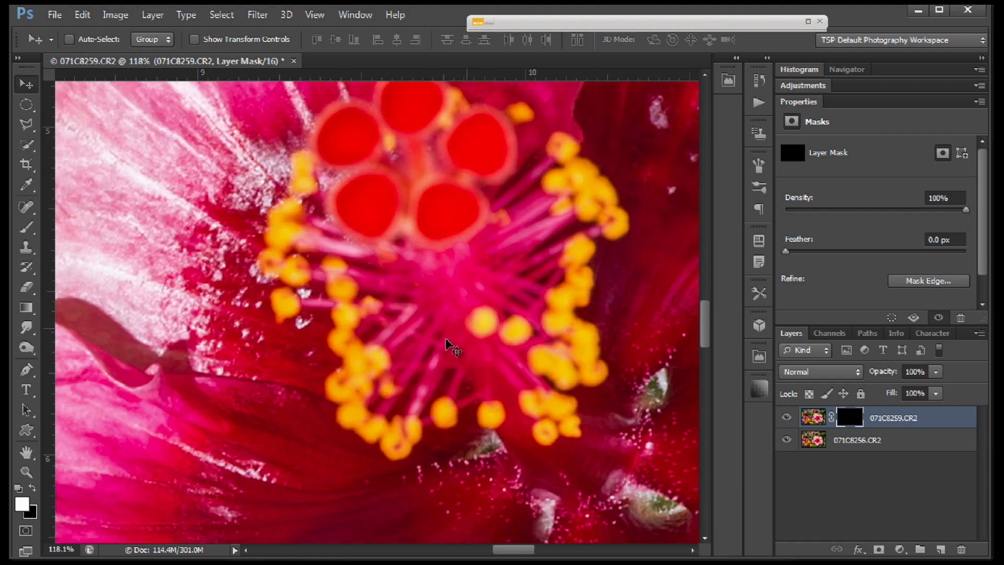
key("ctrl+space")
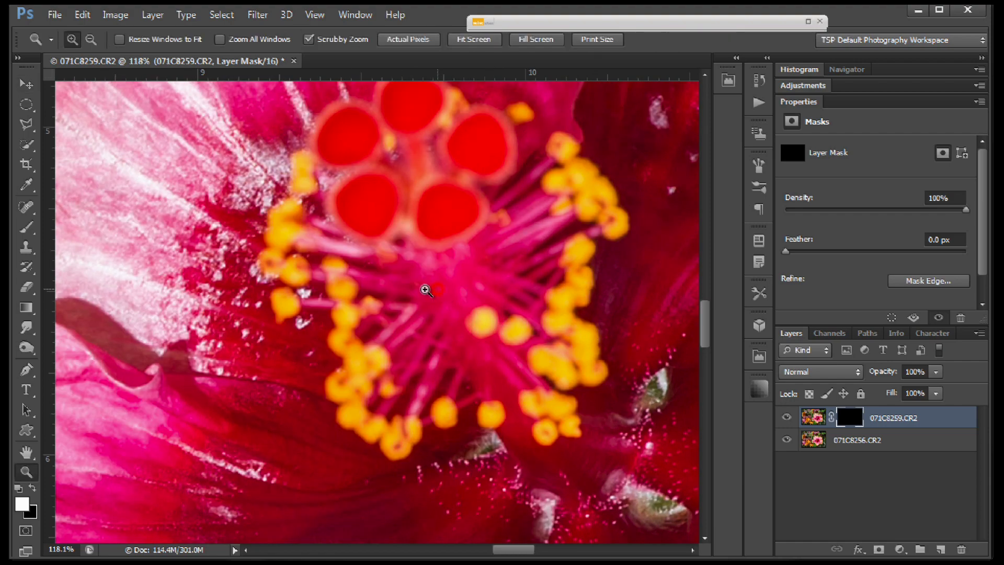
left_click_drag(425, 287, 325, 294)
Step: Paint white on the mask with 227, 27 and 44 px brushes over stigmas, pollen and lower anthers
left_click(26, 229)
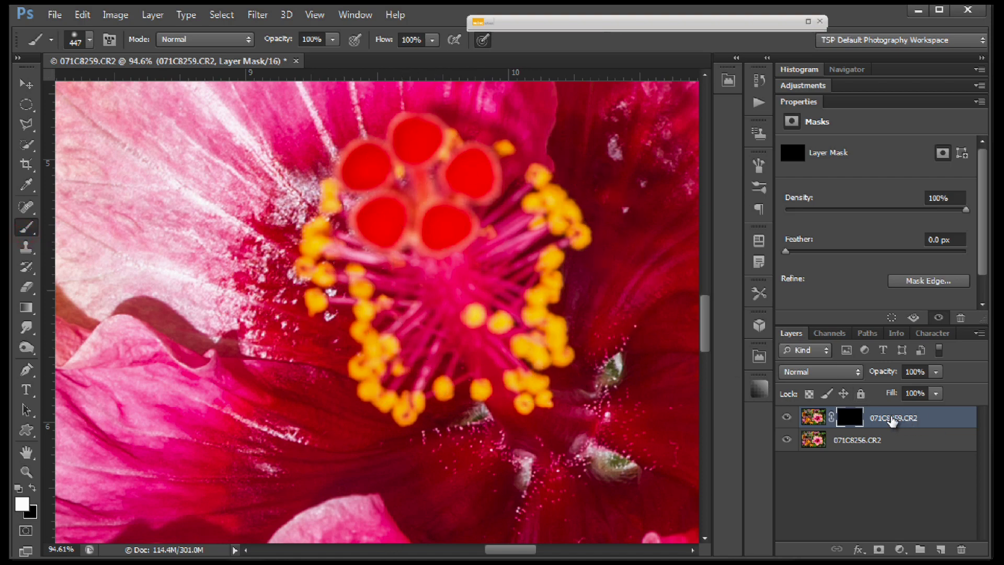
right_click(291, 360, "alt")
left_click_drag(292, 360, 213, 376)
mouse_move(413, 247)
left_mouse_down()
mouse_move(419, 198)
mouse_move(501, 256)
mouse_move(429, 265)
left_mouse_up()
right_click(500, 257, "alt")
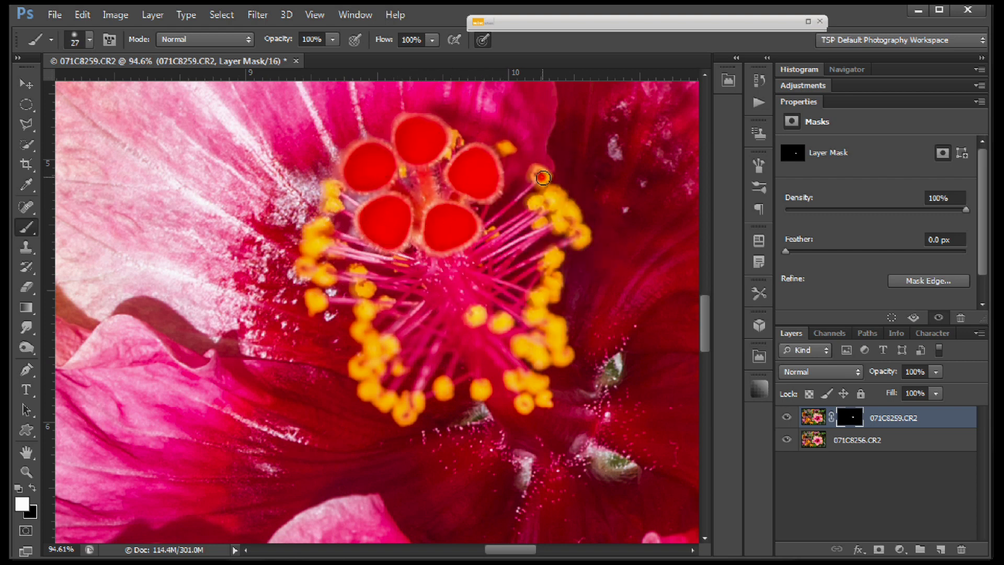
mouse_move(543, 178)
left_mouse_down()
mouse_move(550, 214)
mouse_move(571, 209)
mouse_move(564, 217)
mouse_move(576, 247)
left_mouse_up()
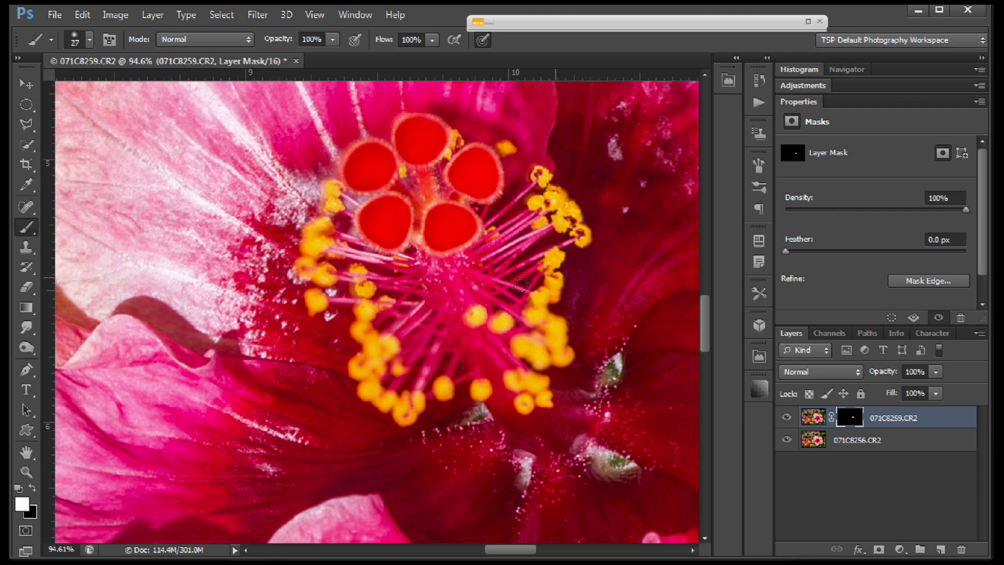
right_click(481, 309, "alt")
mouse_move(481, 309)
left_mouse_down()
mouse_move(519, 398)
mouse_move(464, 344)
mouse_move(509, 359)
mouse_move(501, 320)
mouse_move(511, 326)
mouse_move(476, 382)
mouse_move(456, 349)
mouse_move(491, 374)
mouse_move(384, 399)
mouse_move(375, 352)
mouse_move(397, 381)
mouse_move(390, 352)
mouse_move(362, 389)
mouse_move(423, 418)
mouse_move(379, 325)
mouse_move(367, 362)
mouse_move(373, 320)
mouse_move(351, 317)
mouse_move(363, 271)
mouse_move(311, 276)
mouse_move(309, 287)
mouse_move(316, 293)
mouse_move(342, 226)
mouse_move(356, 236)
mouse_move(396, 168)
mouse_move(323, 185)
mouse_move(387, 166)
mouse_move(412, 147)
mouse_move(365, 151)
mouse_move(379, 199)
mouse_move(425, 234)
mouse_move(472, 206)
mouse_move(448, 150)
left_mouse_up()
mouse_move(486, 380)
left_mouse_down()
mouse_move(539, 397)
mouse_move(444, 345)
mouse_move(416, 345)
mouse_move(419, 306)
mouse_move(384, 275)
mouse_move(329, 273)
mouse_move(348, 242)
mouse_move(316, 240)
mouse_move(335, 189)
mouse_move(456, 138)
mouse_move(482, 163)
mouse_move(454, 316)
mouse_move(442, 325)
left_mouse_up()
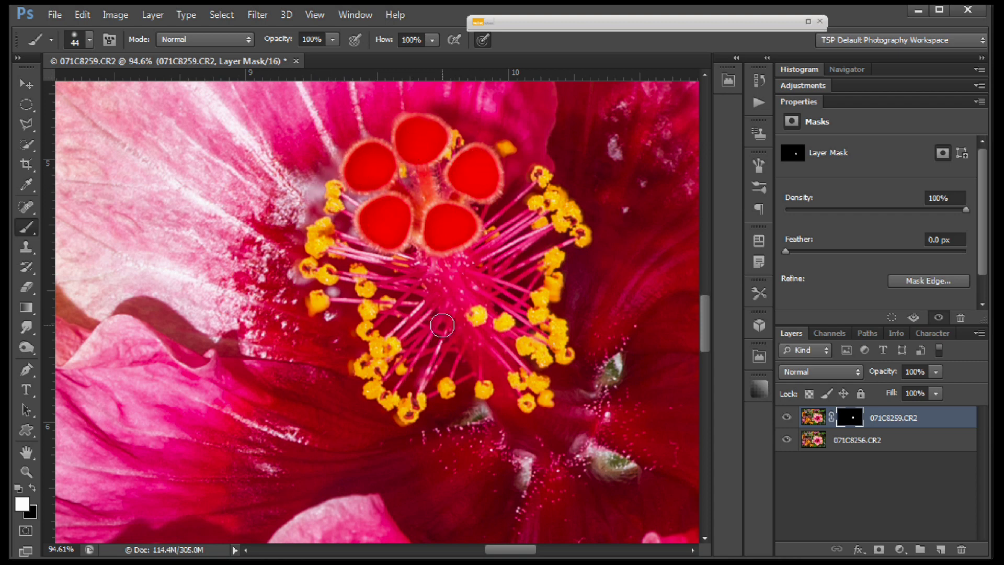
Step: Paint black into the mask over the pale patches by the left anthers, then hide the red overlay
key("x")
key("backslash")
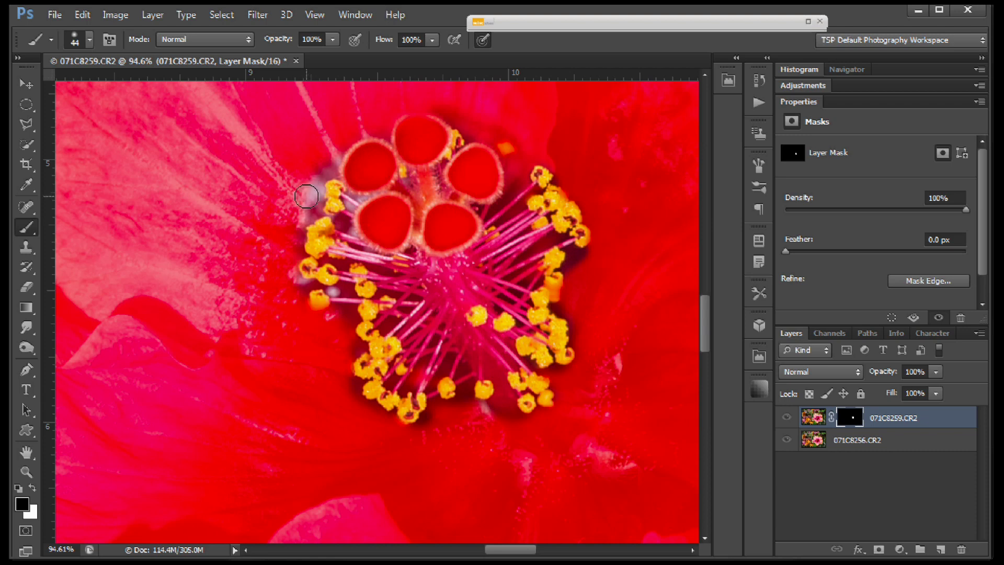
key("x")
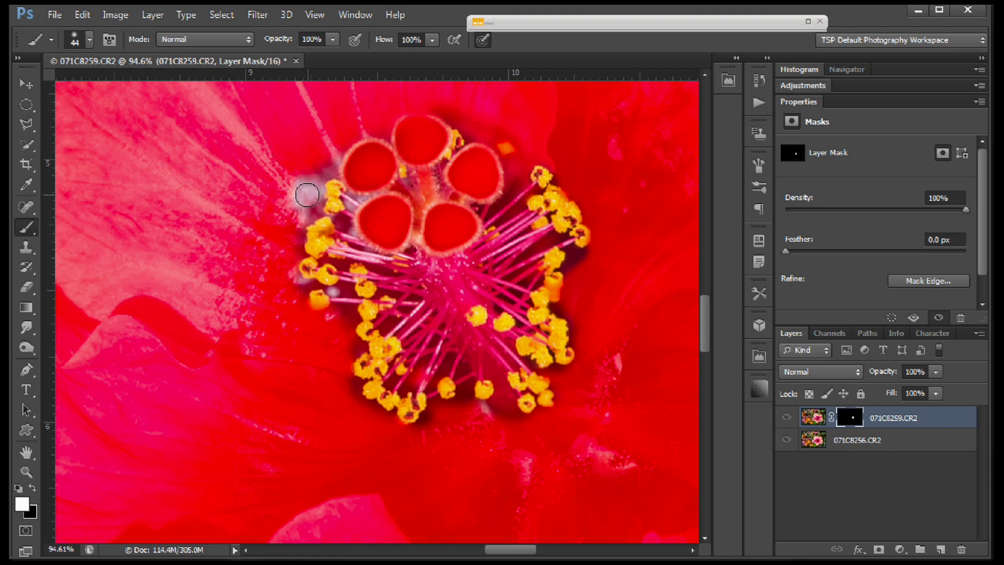
key("x")
left_click(301, 184)
left_click_drag(301, 205, 326, 164)
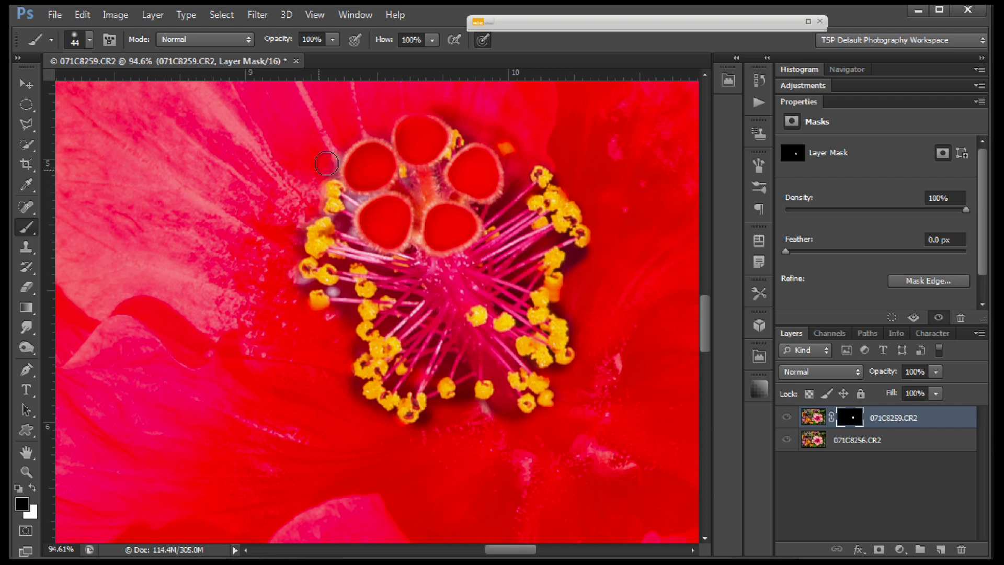
mouse_move(277, 238)
left_mouse_down()
mouse_move(291, 230)
mouse_move(283, 267)
left_mouse_up()
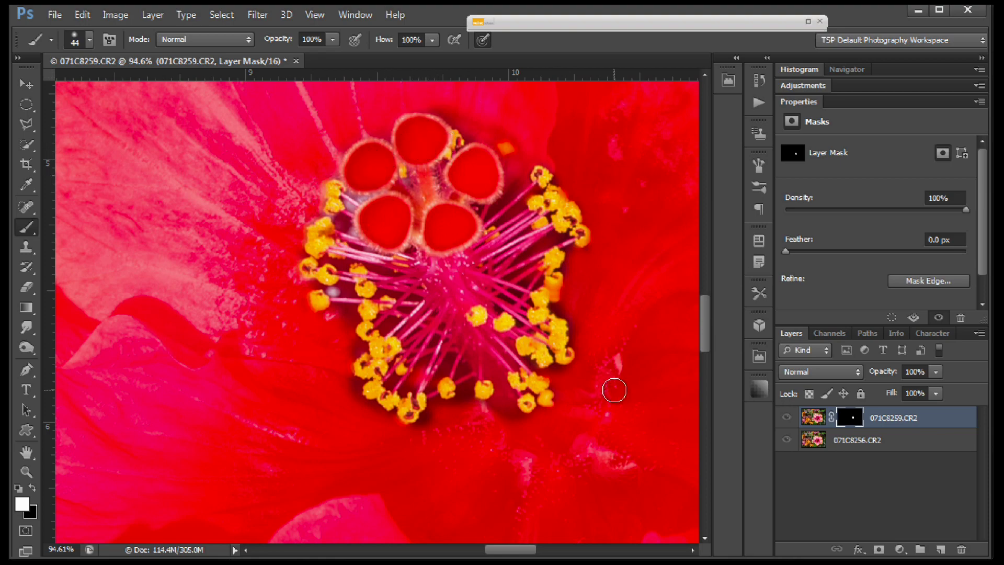
key("backslash")
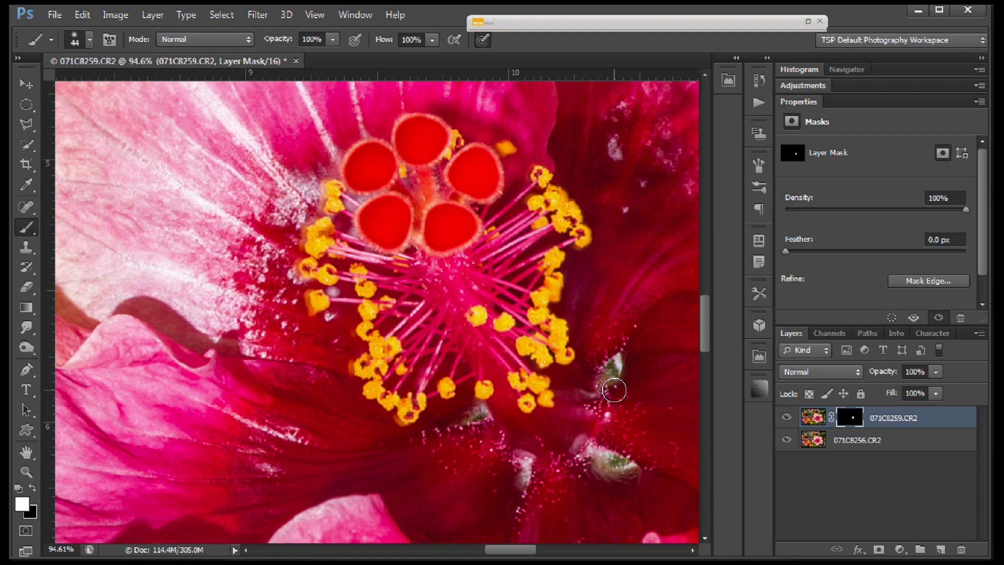
Step: Toggle the top layer to compare once more, then zoom out to the whole flower
left_click(787, 418)
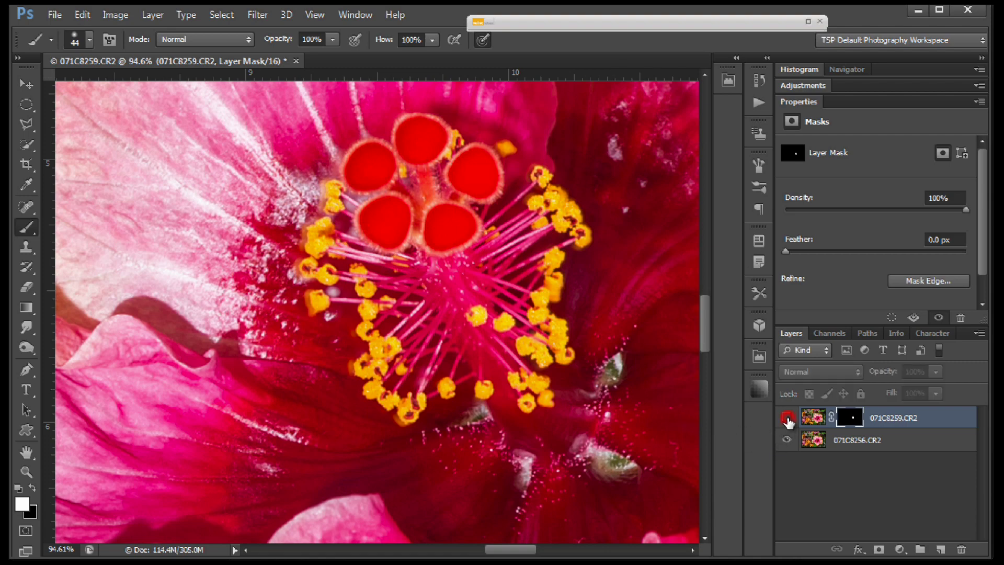
left_click(787, 417)
left_click(787, 418)
left_click(787, 417)
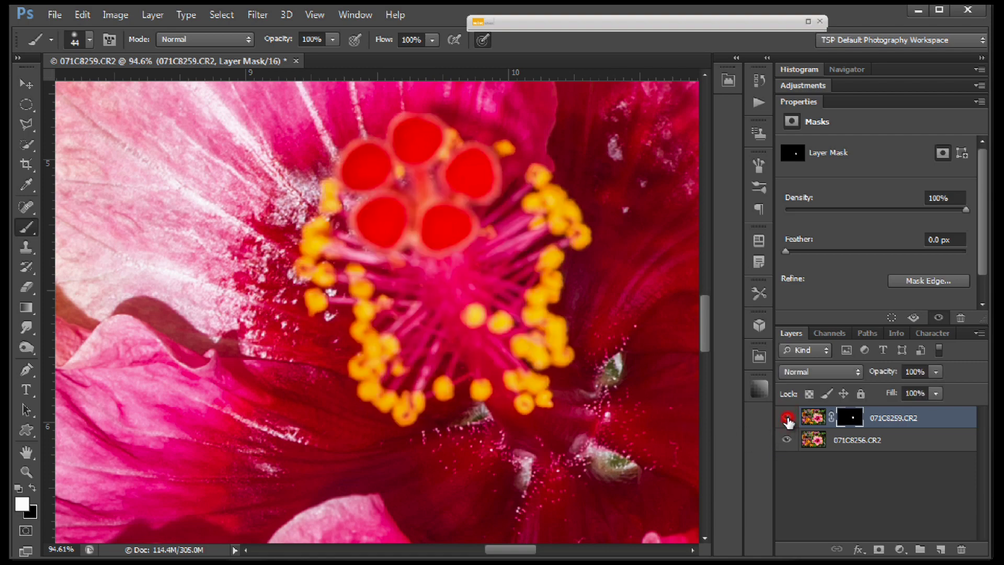
key("z")
left_click_drag(437, 371, 347, 392)
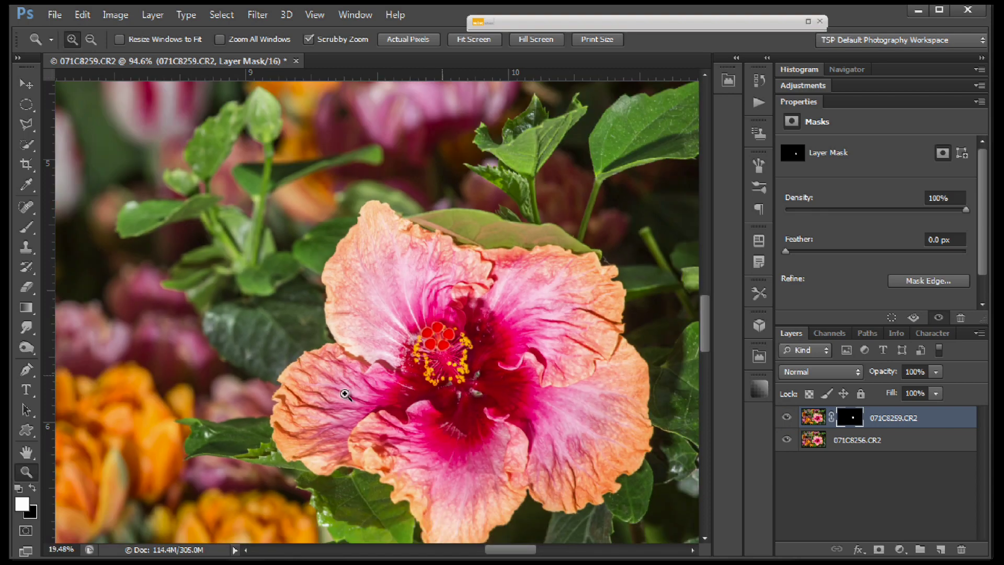
key("b")
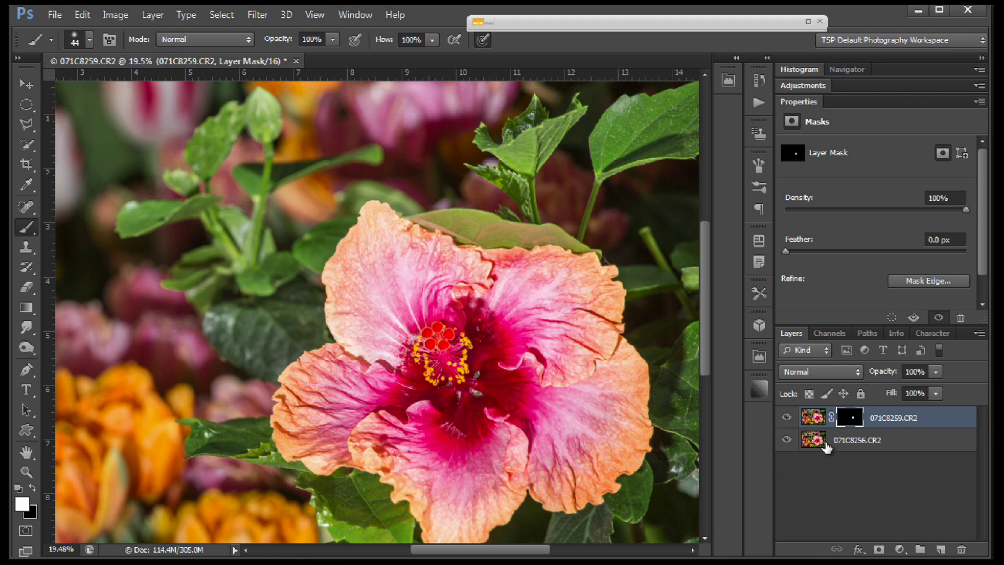
Step: Flatten the image into one Background layer and save it as 071C8256-Edit.psd
right_click(912, 445)
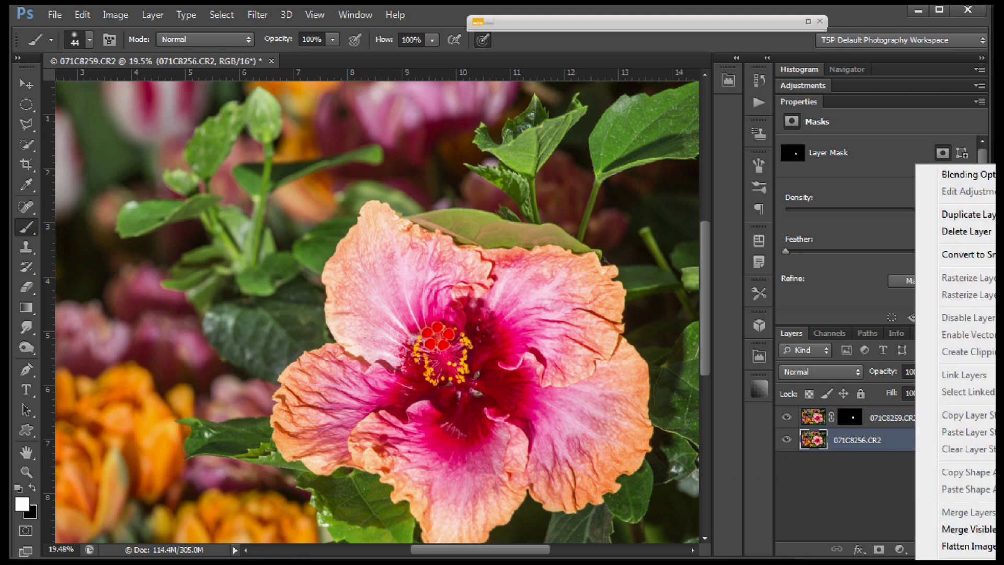
left_click(962, 546)
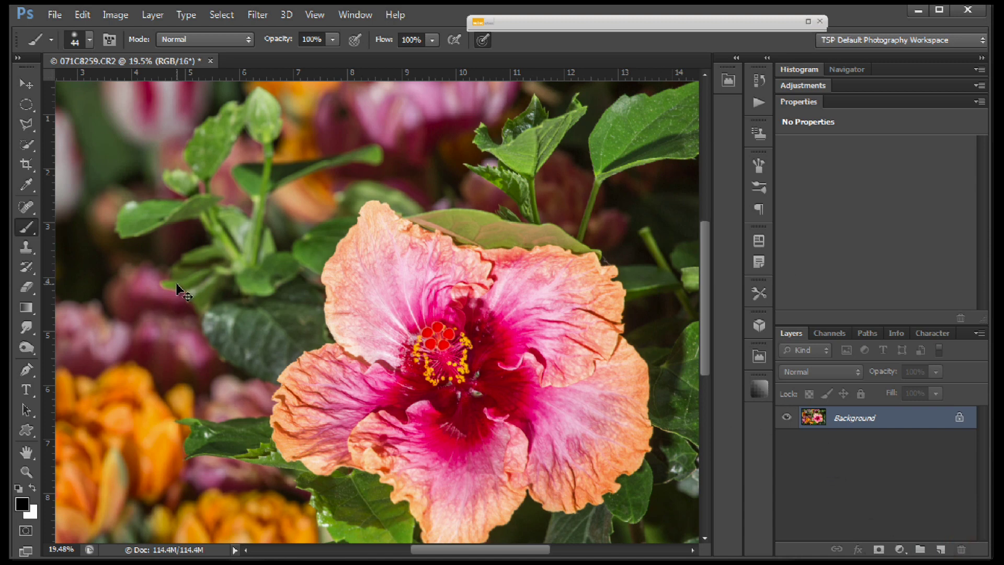
key("ctrl+s")
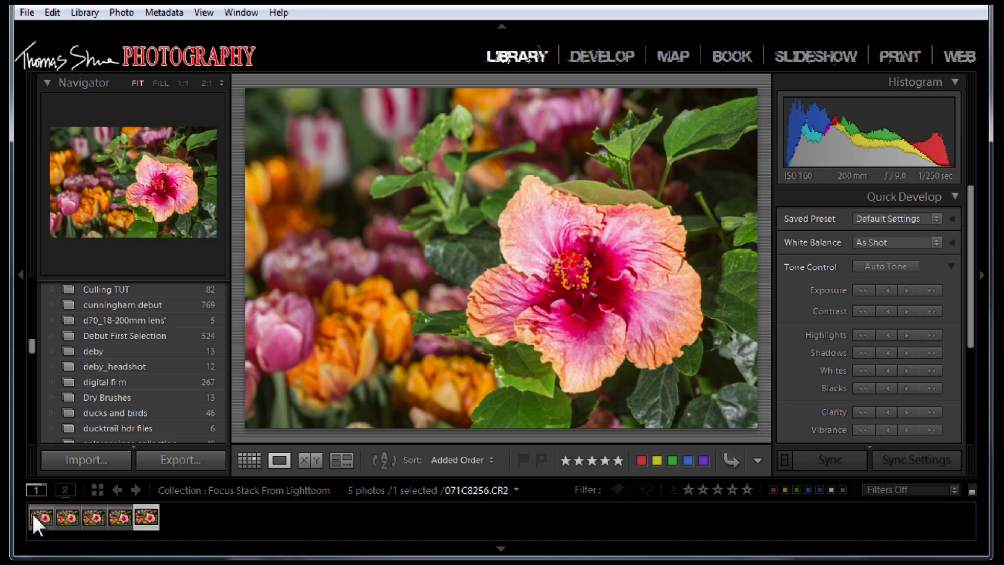
Step: Zoom to 1:1 on the hibiscus, pan across the stamens and red stigma, then return to Fit
left_click(571, 266)
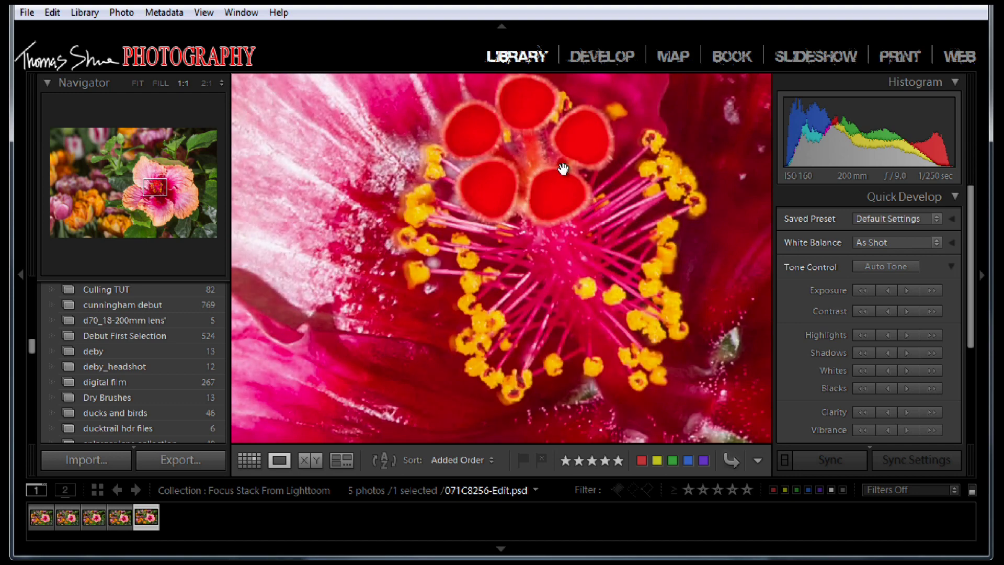
left_click_drag(559, 198, 584, 143)
left_click_drag(575, 220, 486, 219)
left_click_drag(544, 245, 512, 228)
left_click_drag(441, 149, 504, 257)
left_click_drag(481, 212, 481, 213)
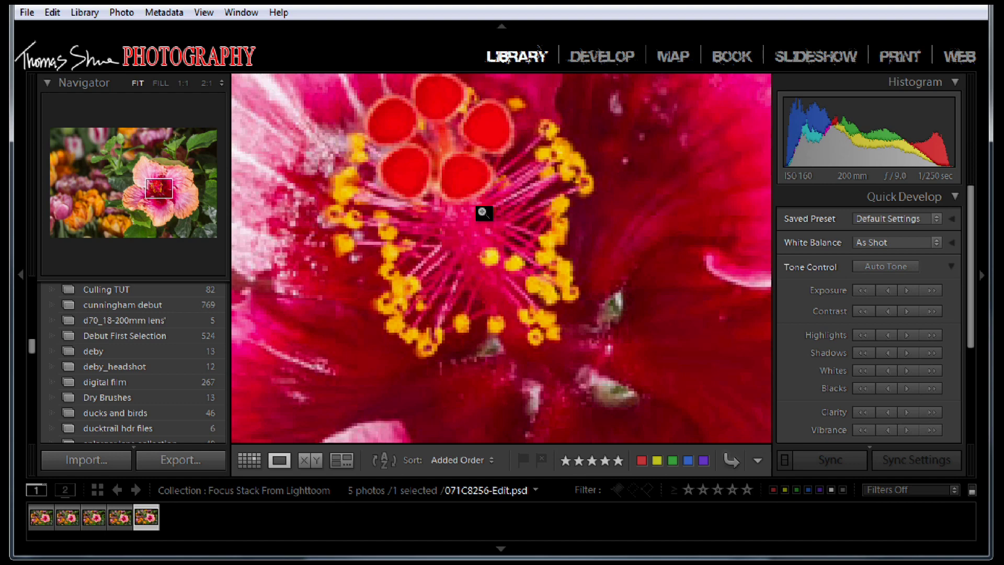
left_click(481, 213)
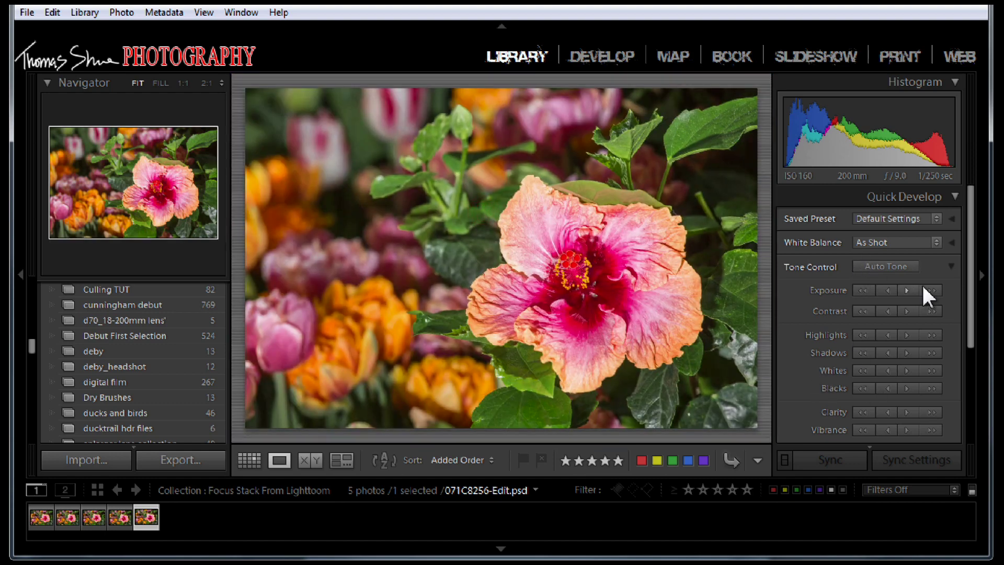
Step: Apply Auto Tone to the photo, then undo it
left_click(875, 263)
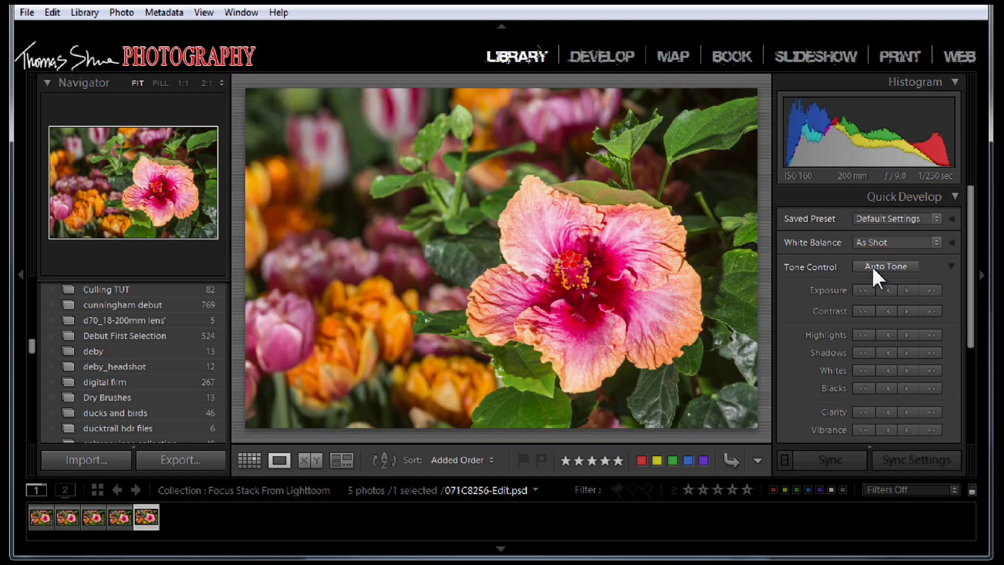
left_click(872, 265)
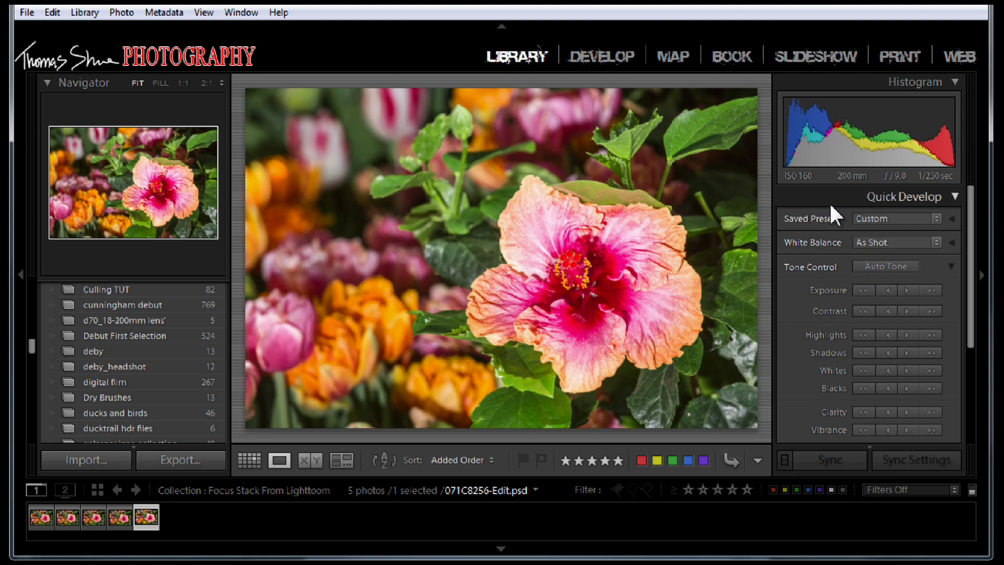
key("ctrl+z")
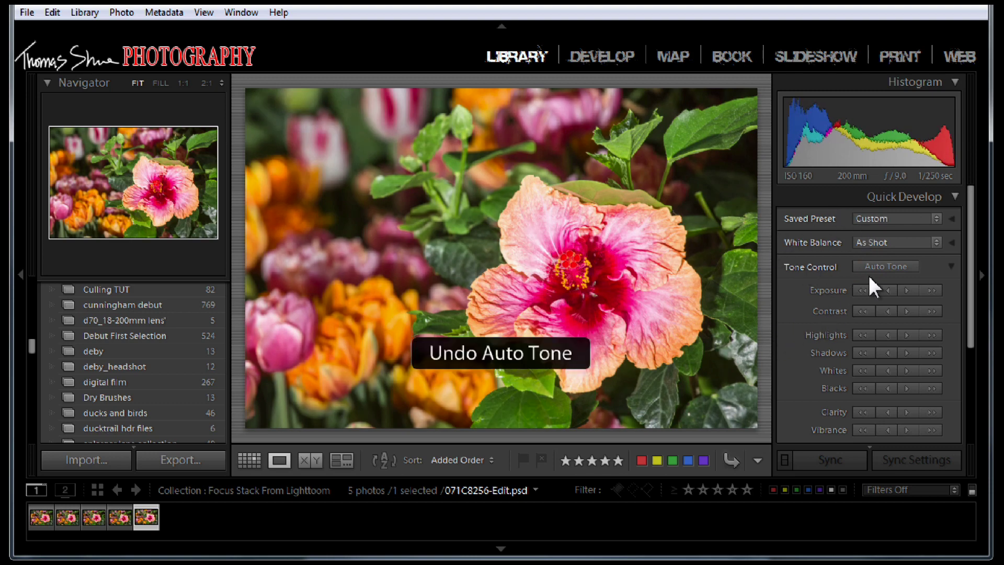
Step: In Develop, set Highlights and Shadows to −52, Whites −10 and Blacks −36 while previewing clipping
left_click(627, 56)
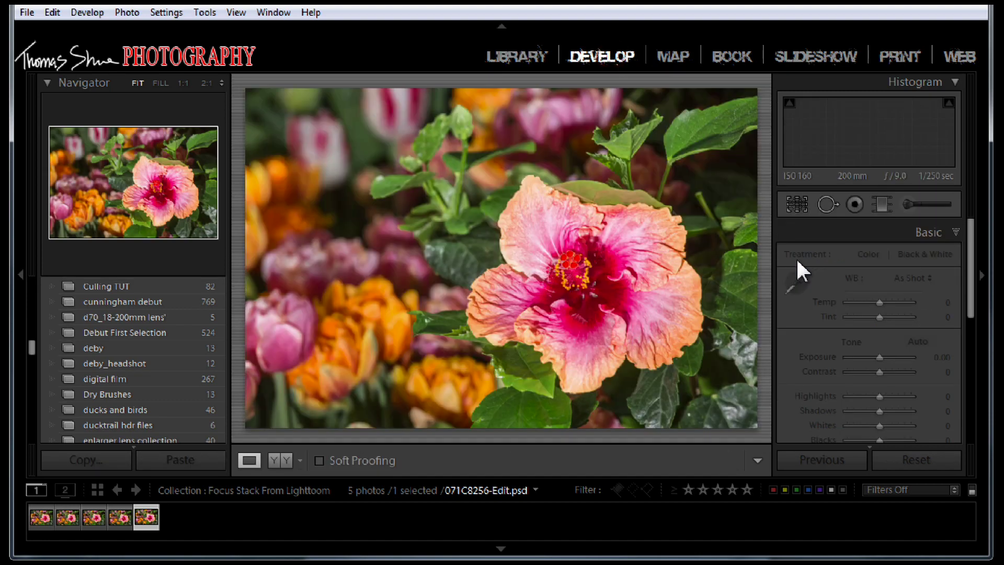
left_click_drag(974, 268, 973, 308)
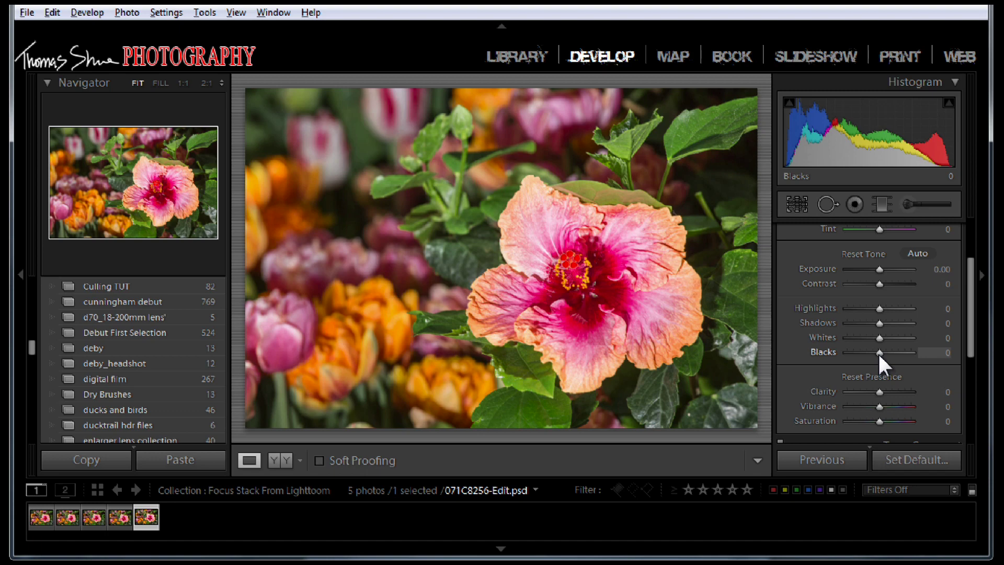
left_click_drag(877, 352, 864, 309)
key("alt")
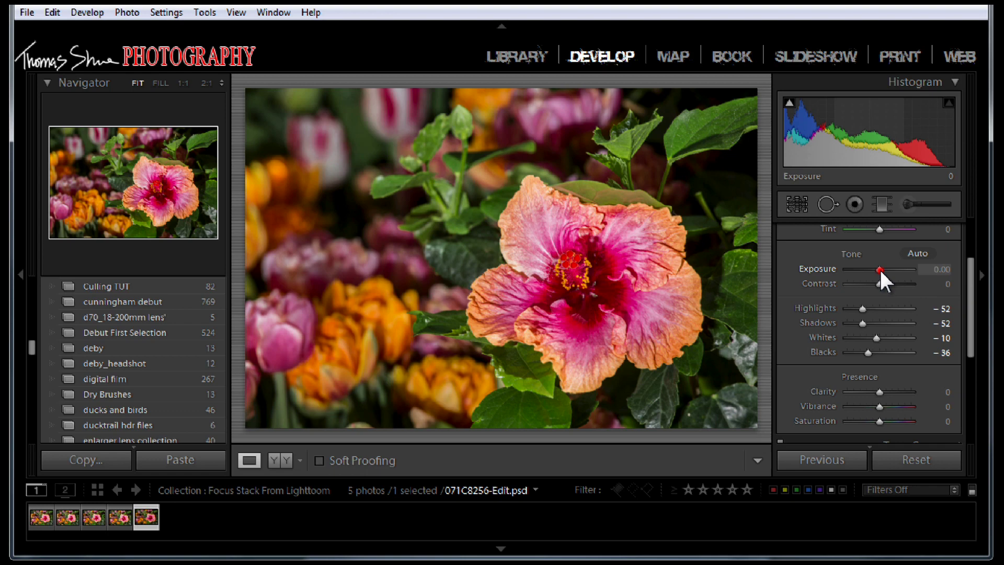
Step: Raise Exposure to +0.48, Clarity to +26 and Vibrance to +14
left_click_drag(879, 269, 884, 270)
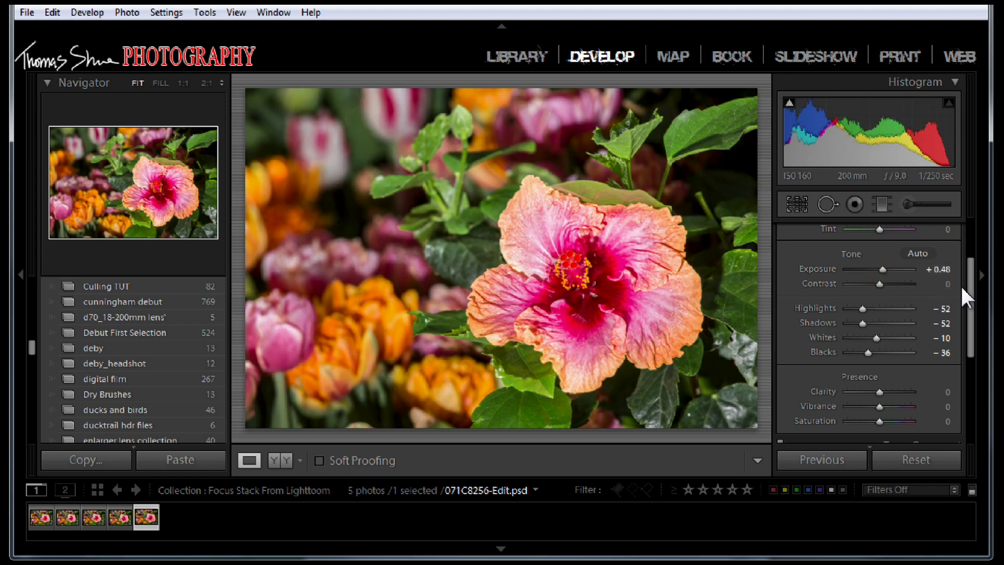
left_click_drag(967, 287, 974, 315)
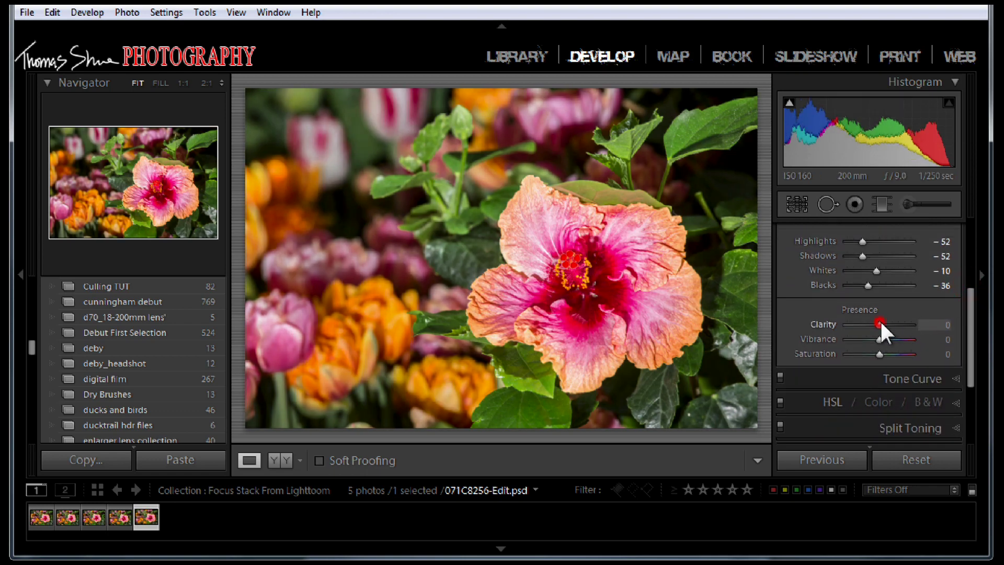
left_click_drag(880, 326, 889, 331)
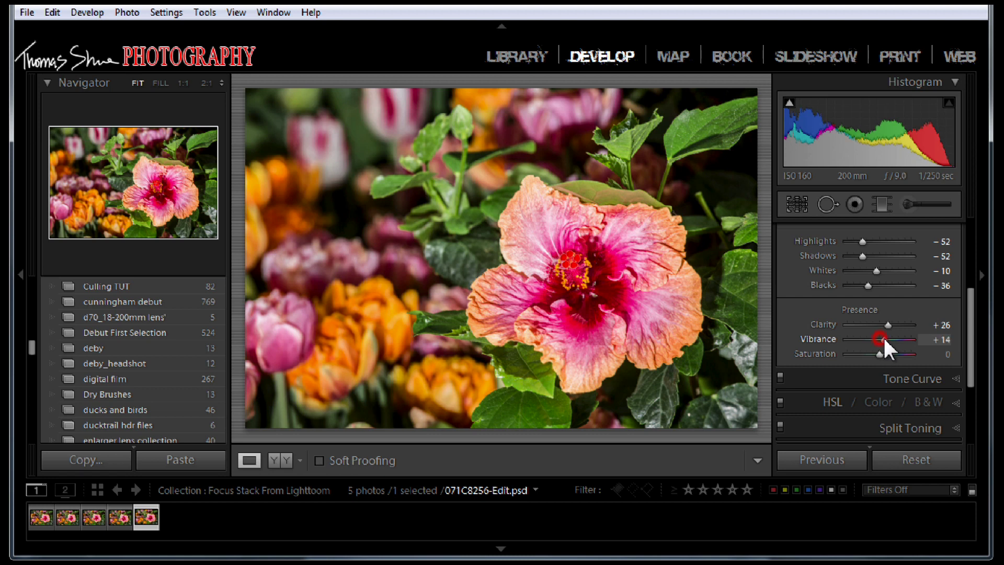
left_click_drag(968, 331, 979, 421)
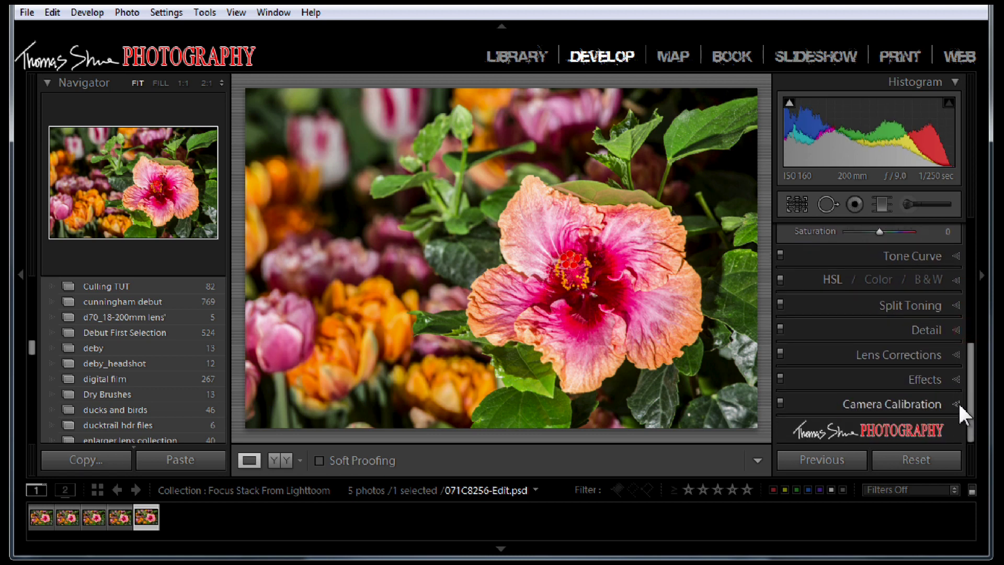
Step: Add a post-crop vignette with Amount −43, Roundness +2, Feather 68 and Highlights 42
left_click(957, 380)
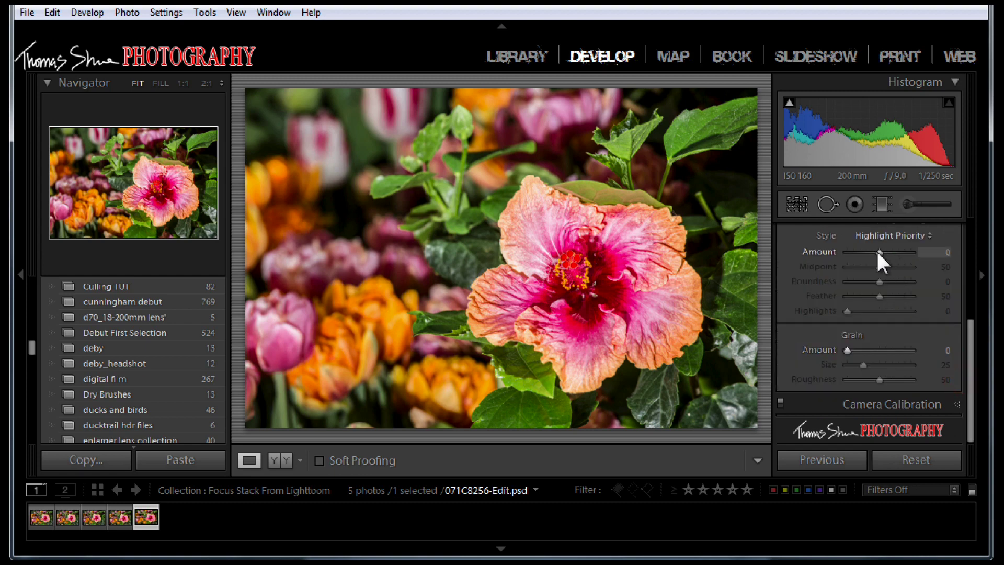
left_click_drag(877, 251, 880, 282)
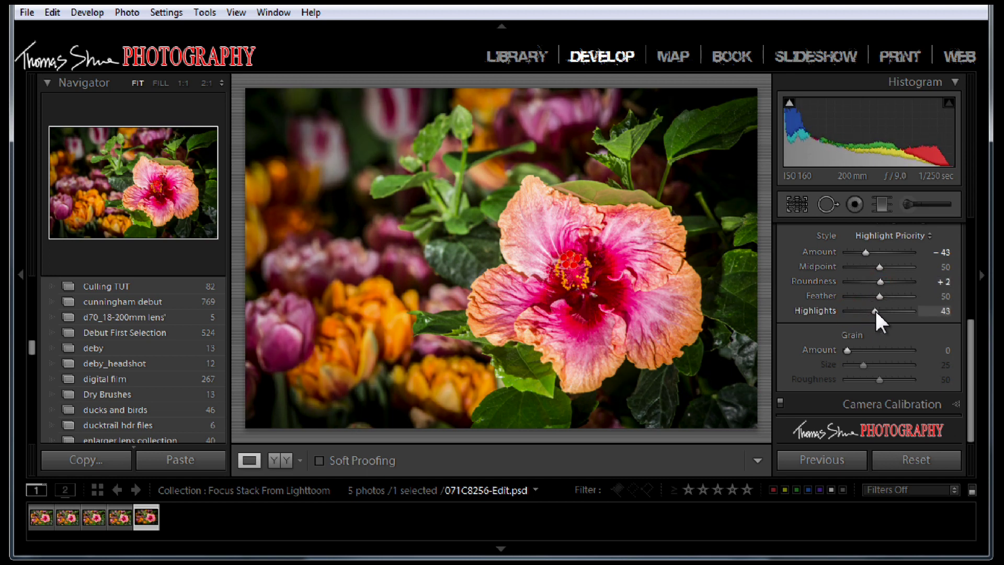
left_click_drag(874, 311, 893, 296)
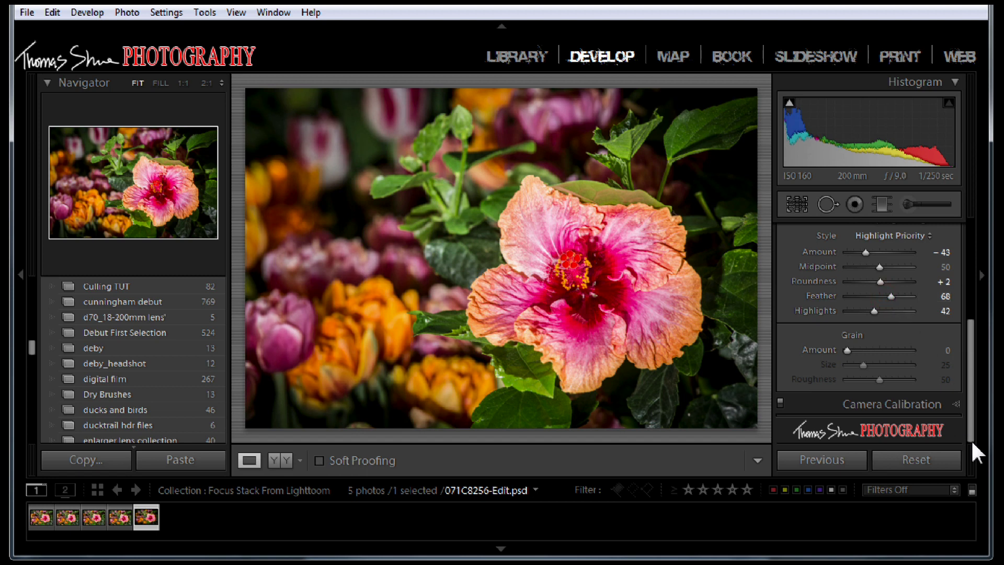